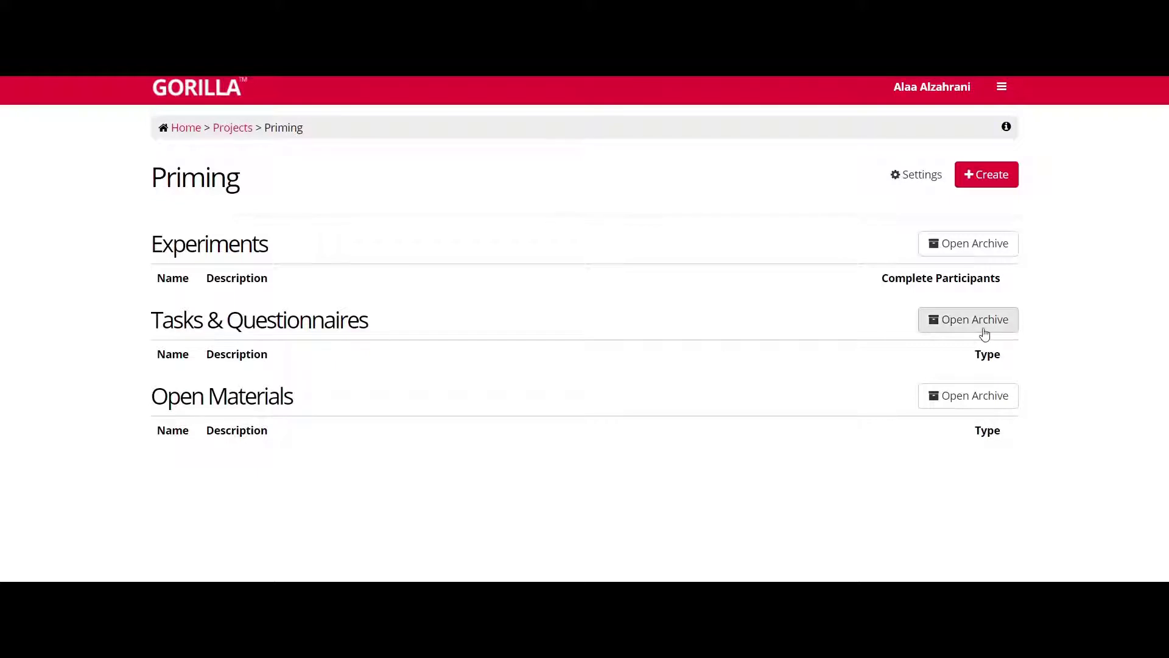
# Create a new Task Builder task named "Priming task" in the Priming project
pyautogui.click(978, 180)
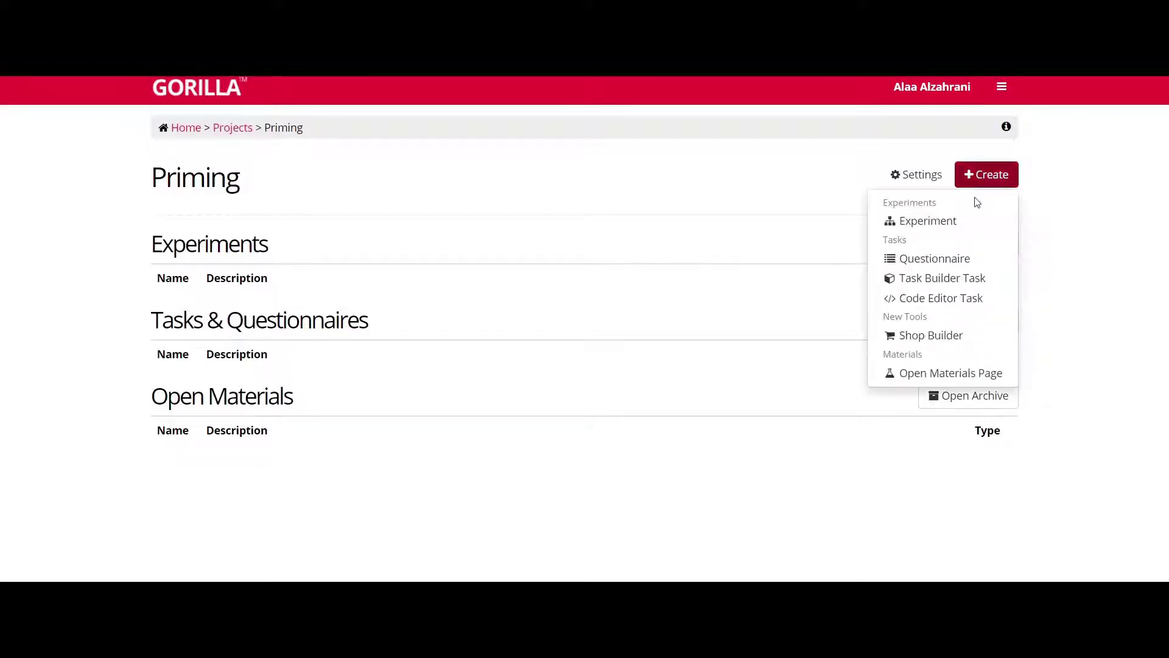
pyautogui.click(938, 277)
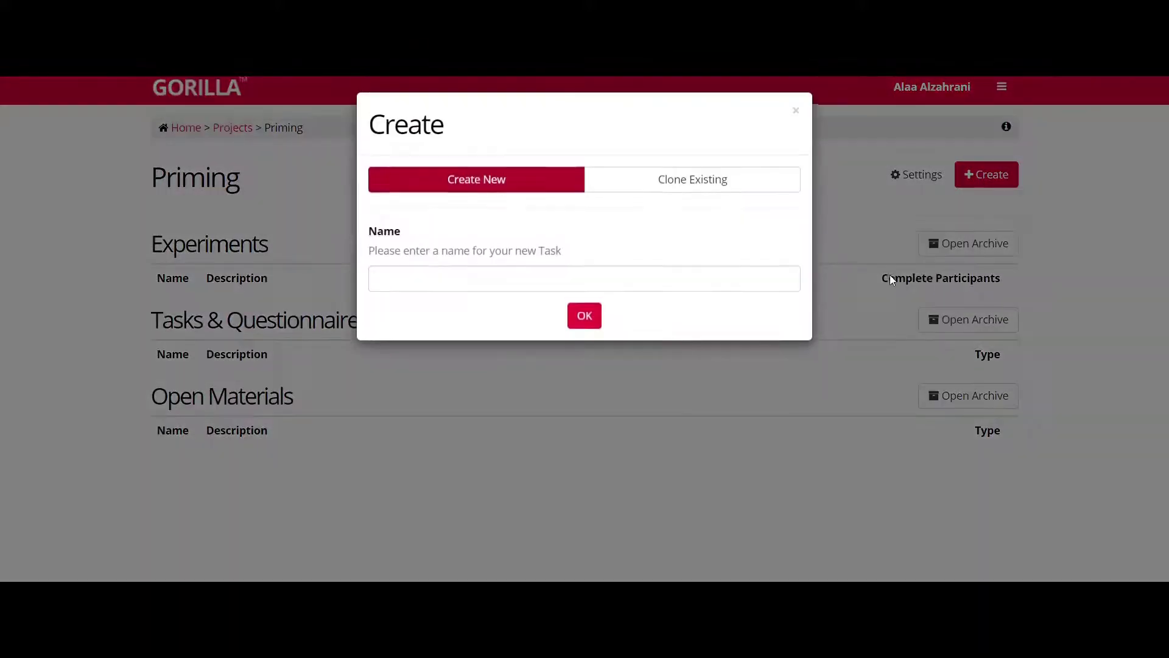
pyautogui.click(476, 289)
pyautogui.write('P')
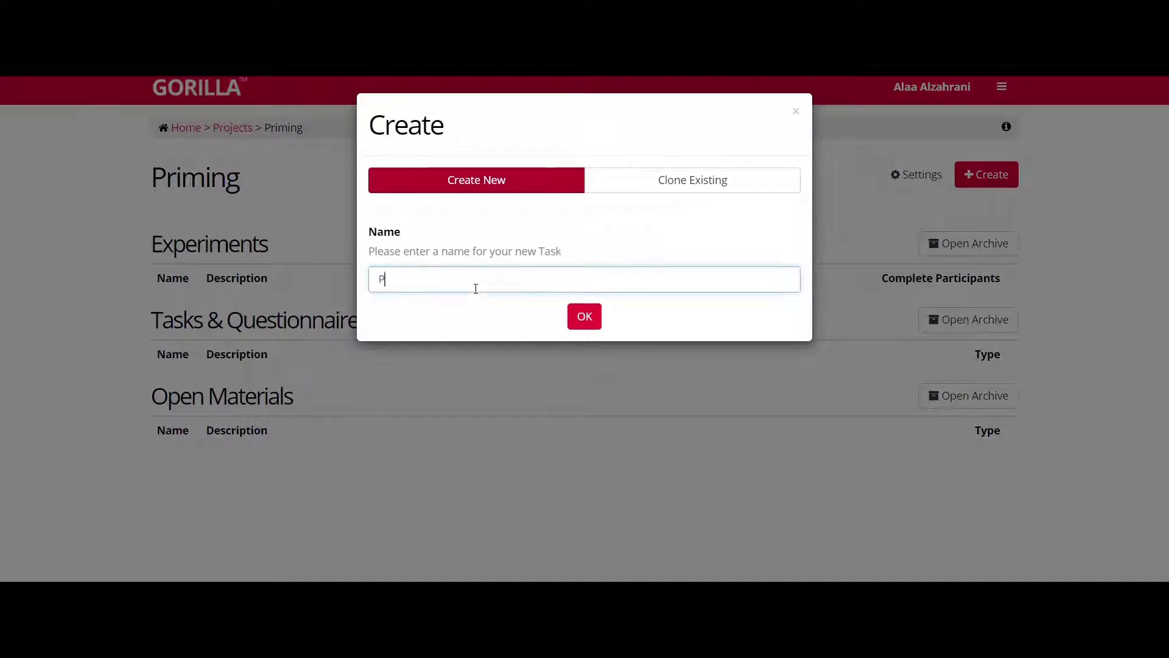
pyautogui.write('riming task')
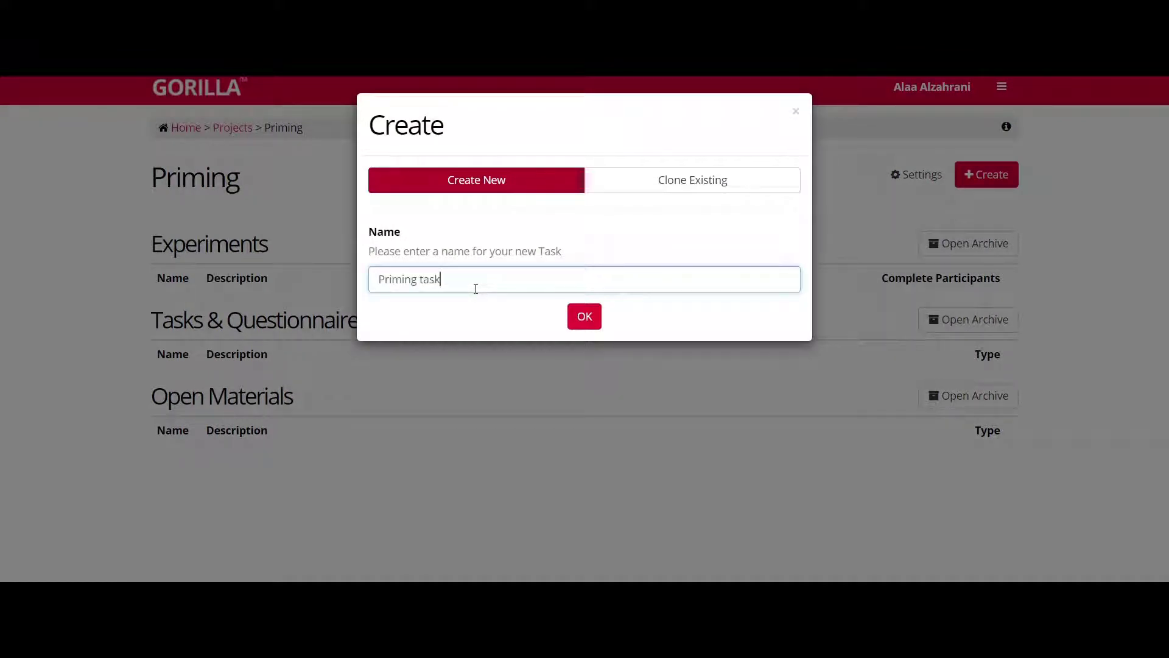
pyautogui.click(583, 314)
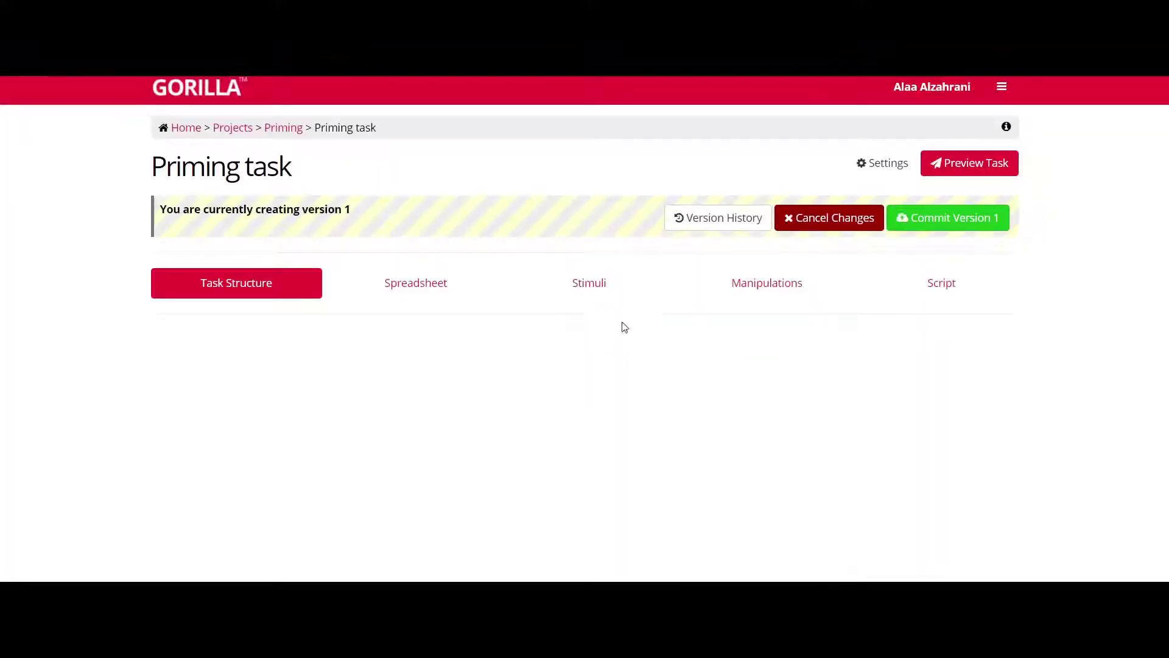
# Add the first display to the task structure and name it "instrcutions"
pyautogui.click(248, 350)
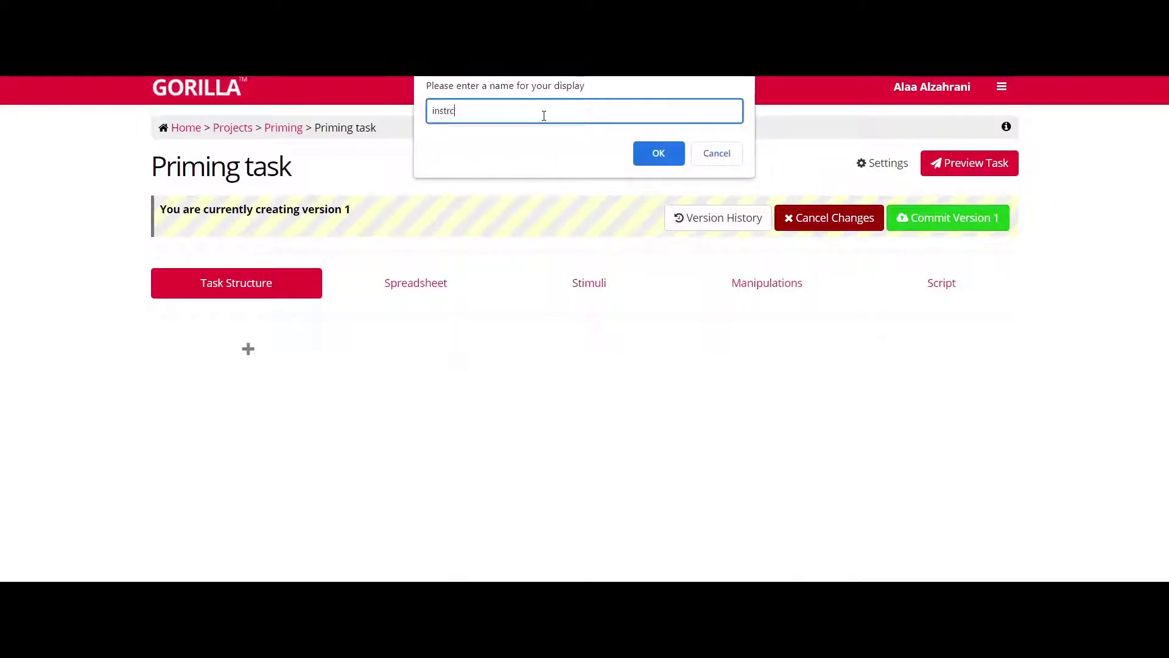
pyautogui.write('instrcutions')
pyautogui.click(658, 154)
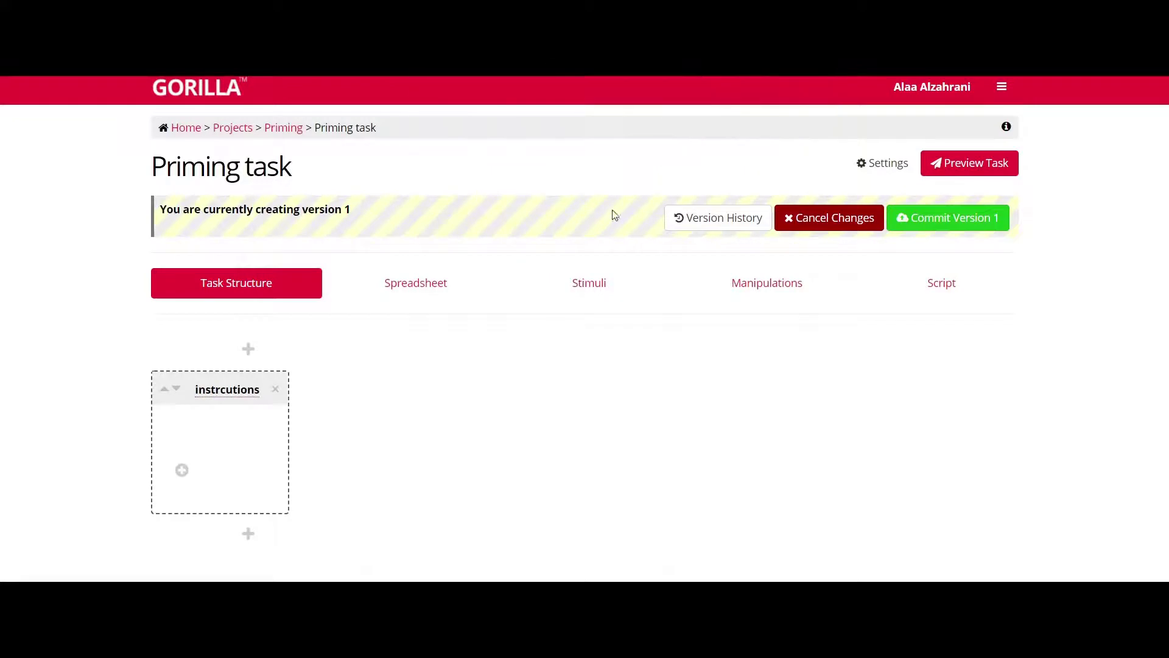
# Add two more displays named "priming" and "end", in that order, below the instructions display
pyautogui.click(248, 535)
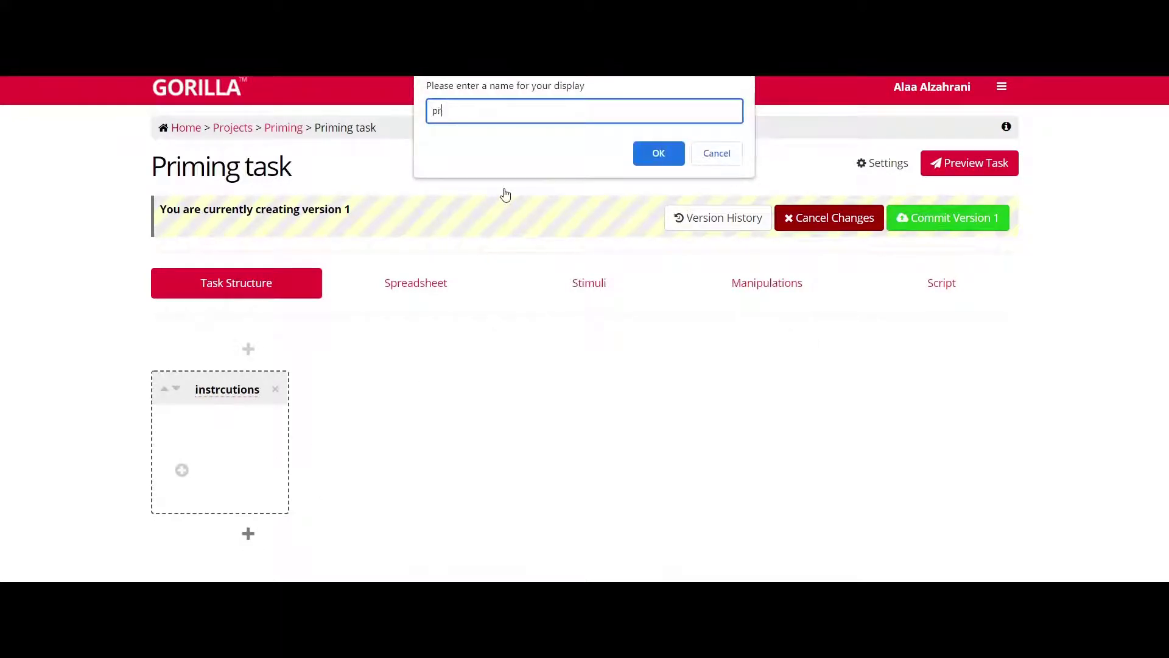
pyautogui.press('Return')
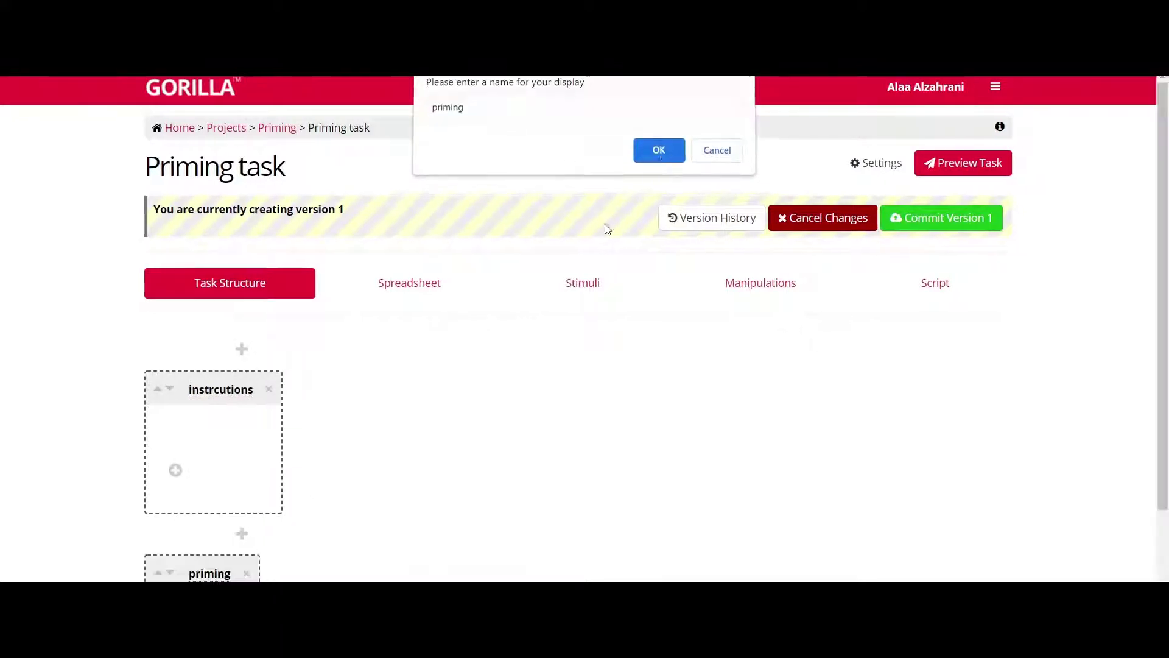
pyautogui.scroll(-2, 428, 405)
pyautogui.click(242, 602)
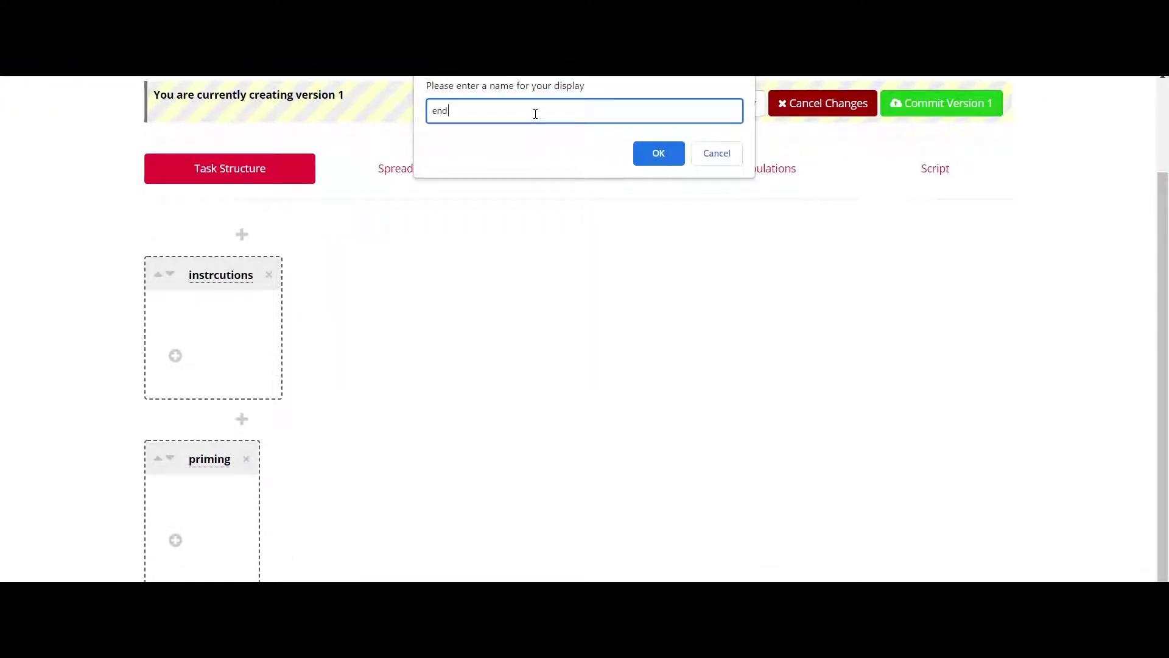
pyautogui.write('end')
pyautogui.click(655, 156)
# Add a screen to the instructions display using the Rich Text template
pyautogui.scroll(-2, 486, 260)
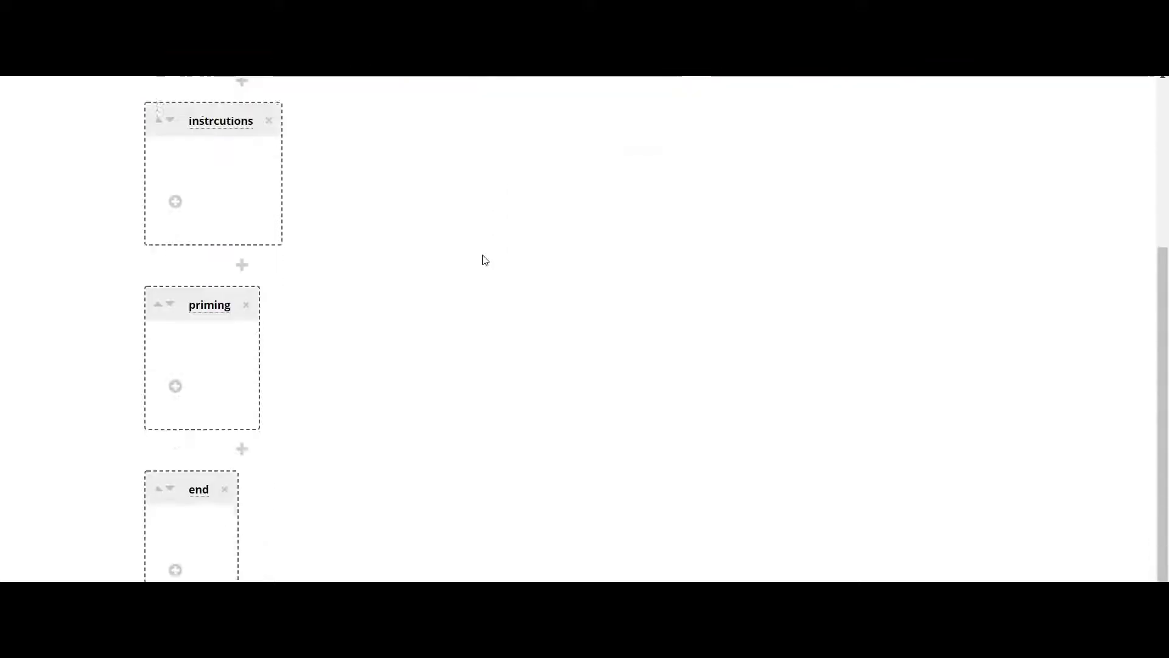
pyautogui.scroll(4, 518, 420)
pyautogui.scroll(-2, 867, 278)
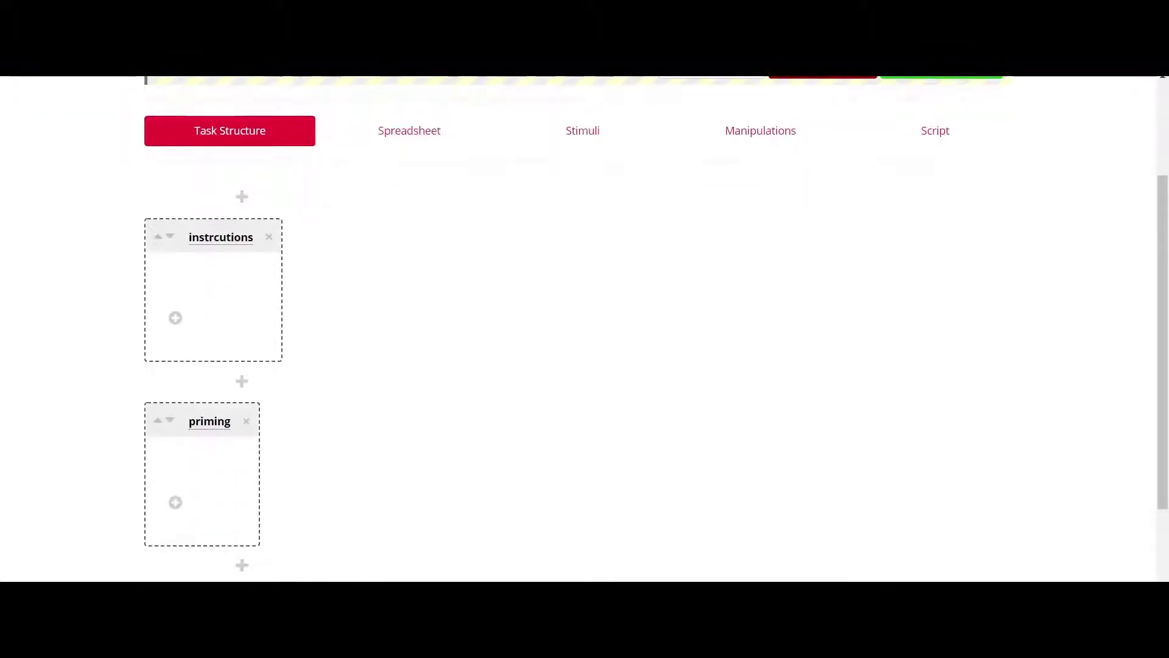
pyautogui.click(1157, 64)
pyautogui.click(1052, 172)
pyautogui.click(527, 287)
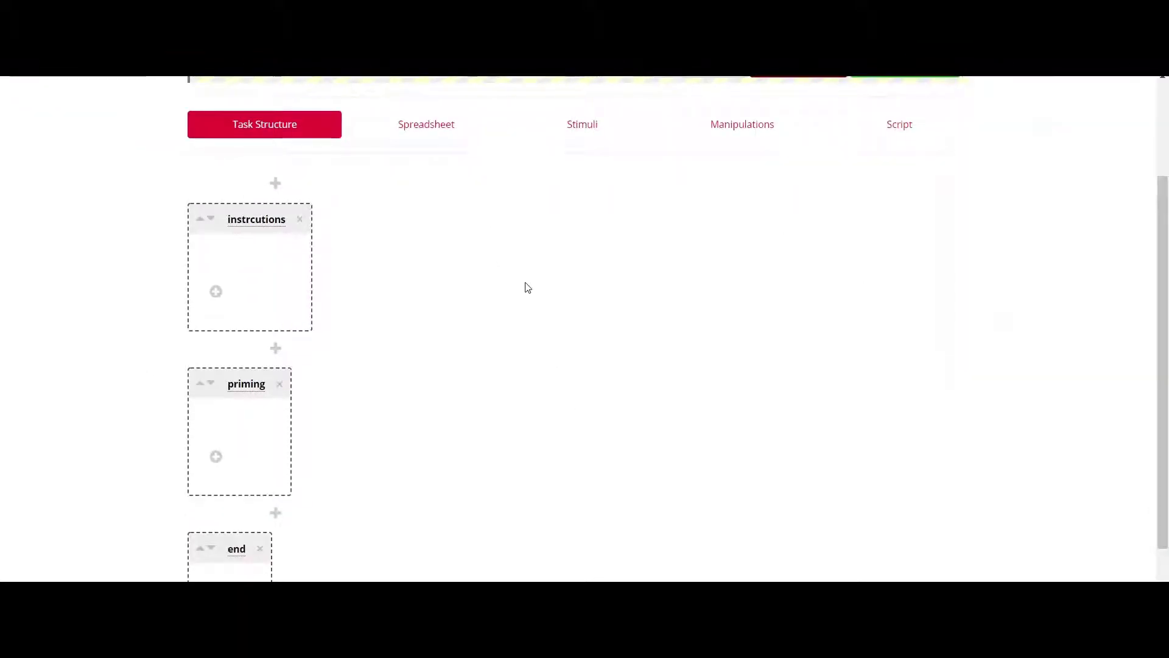
pyautogui.scroll(-1, 527, 288)
pyautogui.click(216, 218)
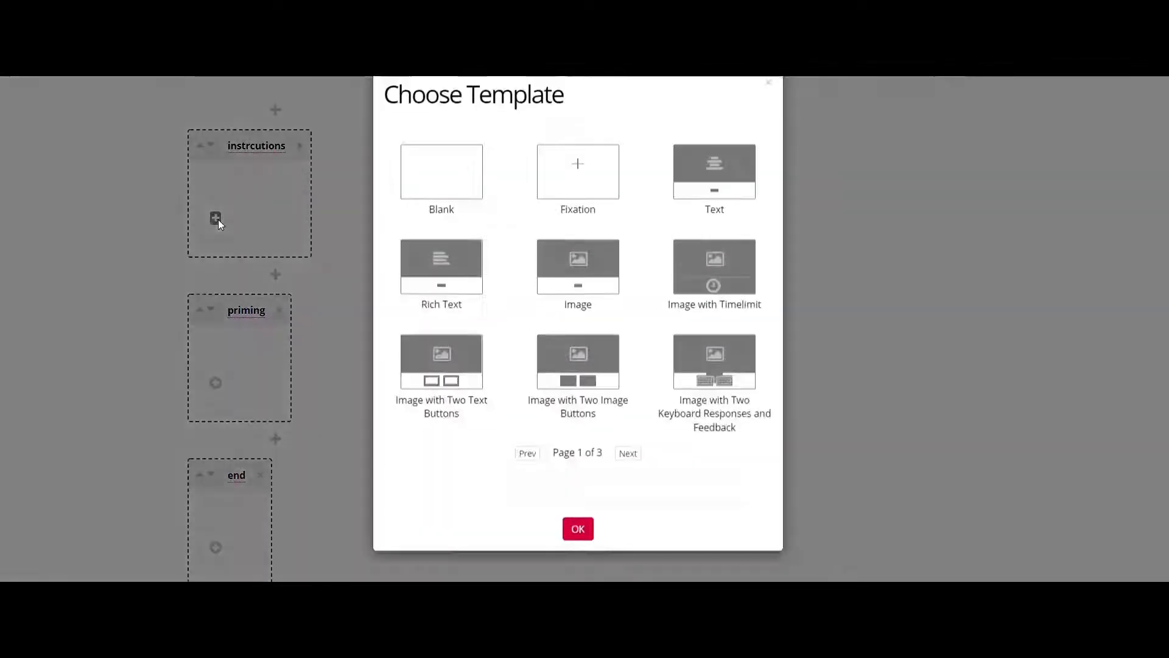
pyautogui.click(438, 299)
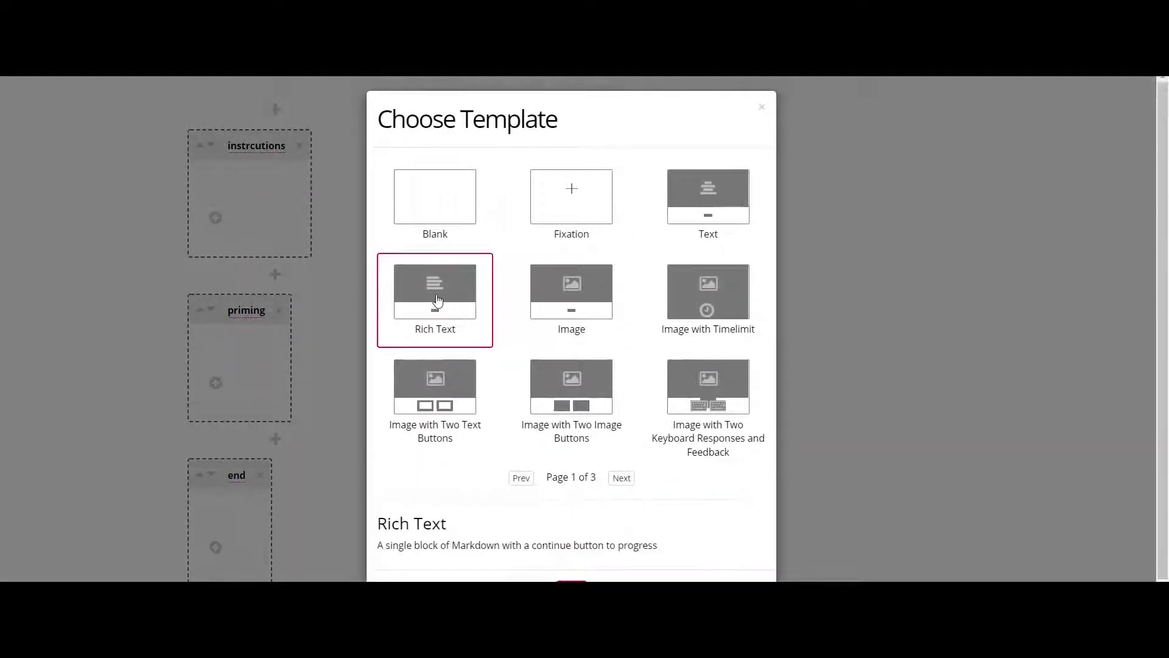
pyautogui.doubleClick(438, 299)
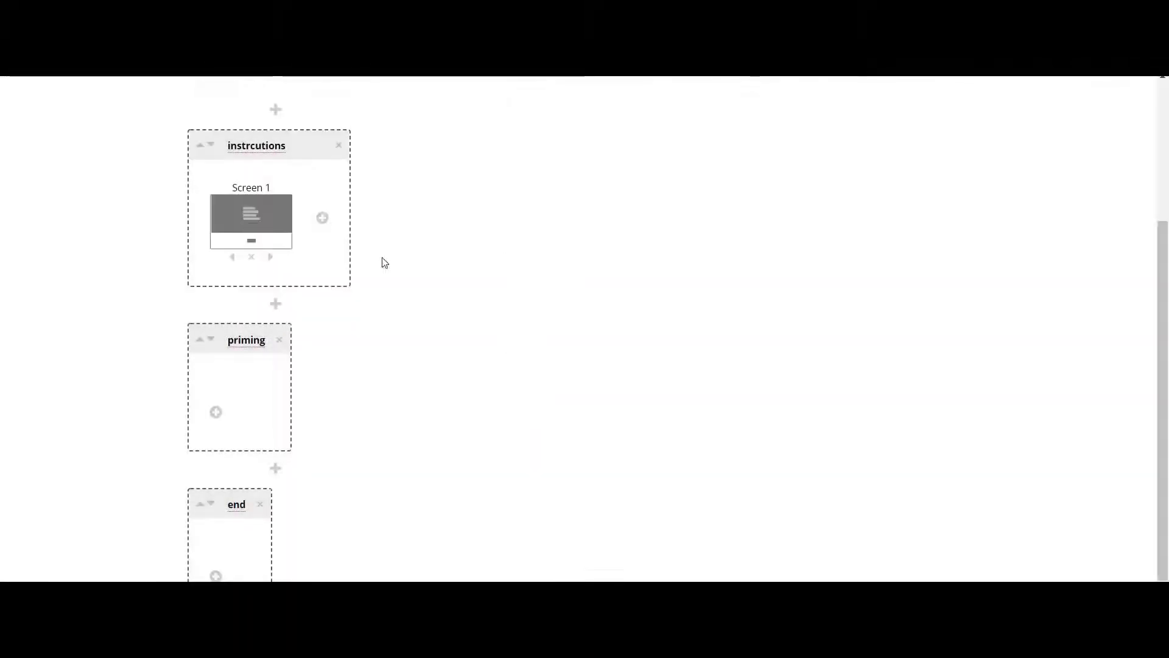
# Replace the instruction screen's text with "## مرحباً بكم" and the lines "في هذه التجربة سترون عدة جُمل" and "وسيطلب منكم كتابة وصف للصورة الظاهرة"
pyautogui.click(739, 276)
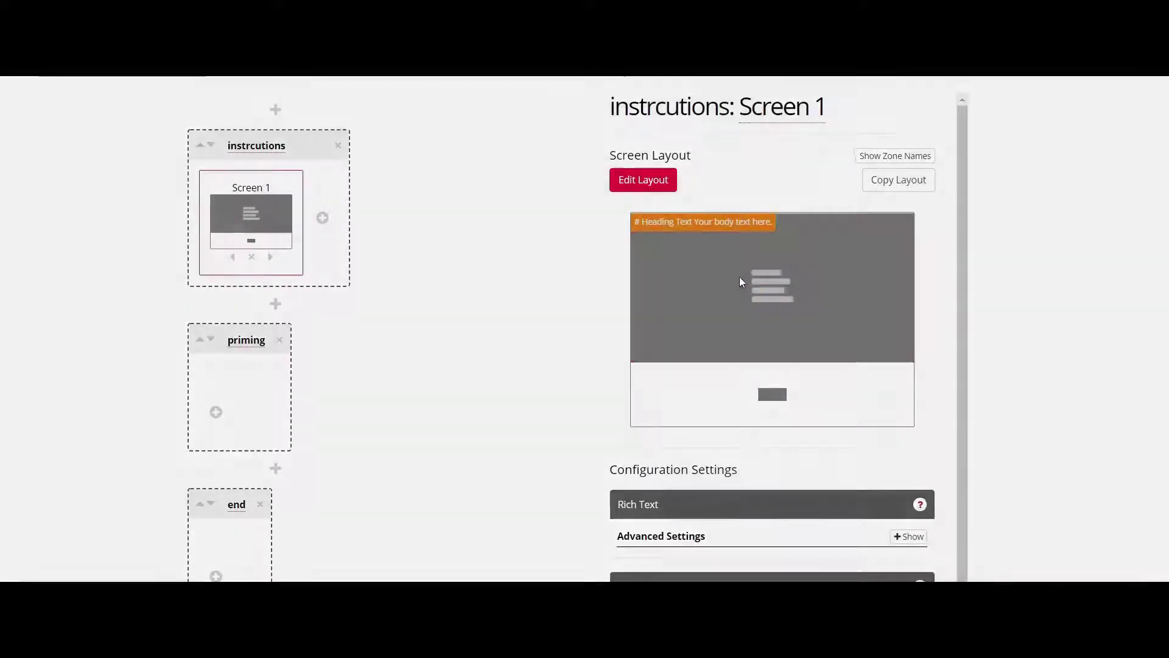
pyautogui.click(542, 316)
pyautogui.hotkey('ctrl', 'a')
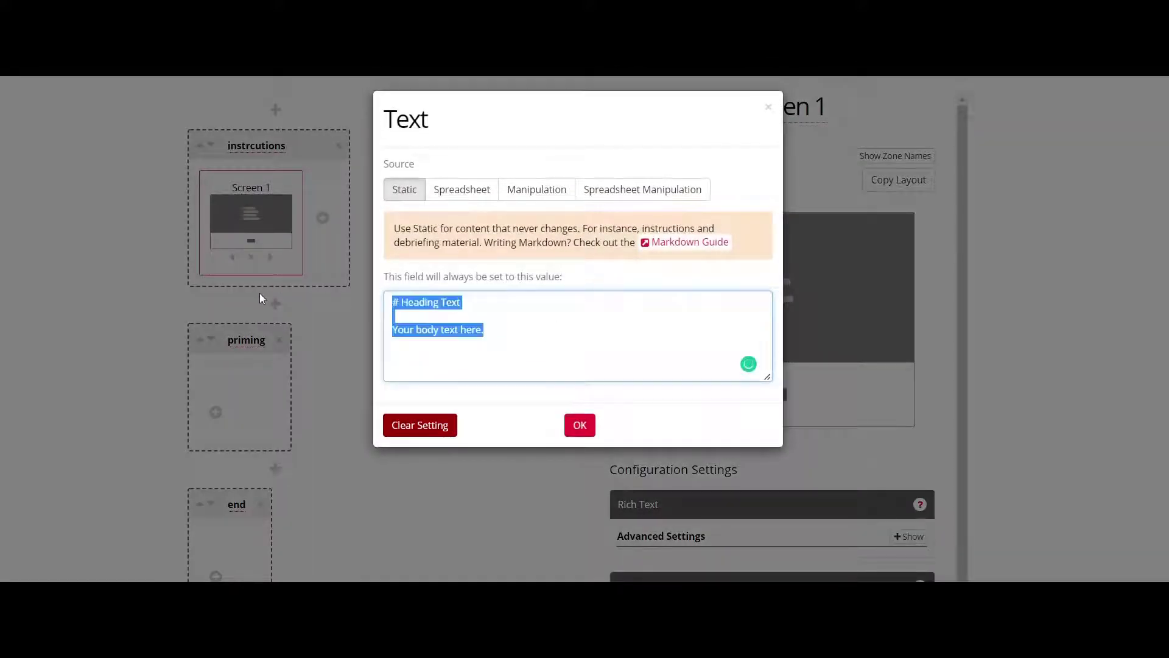
pyautogui.write('##')
pyautogui.press('super+space')
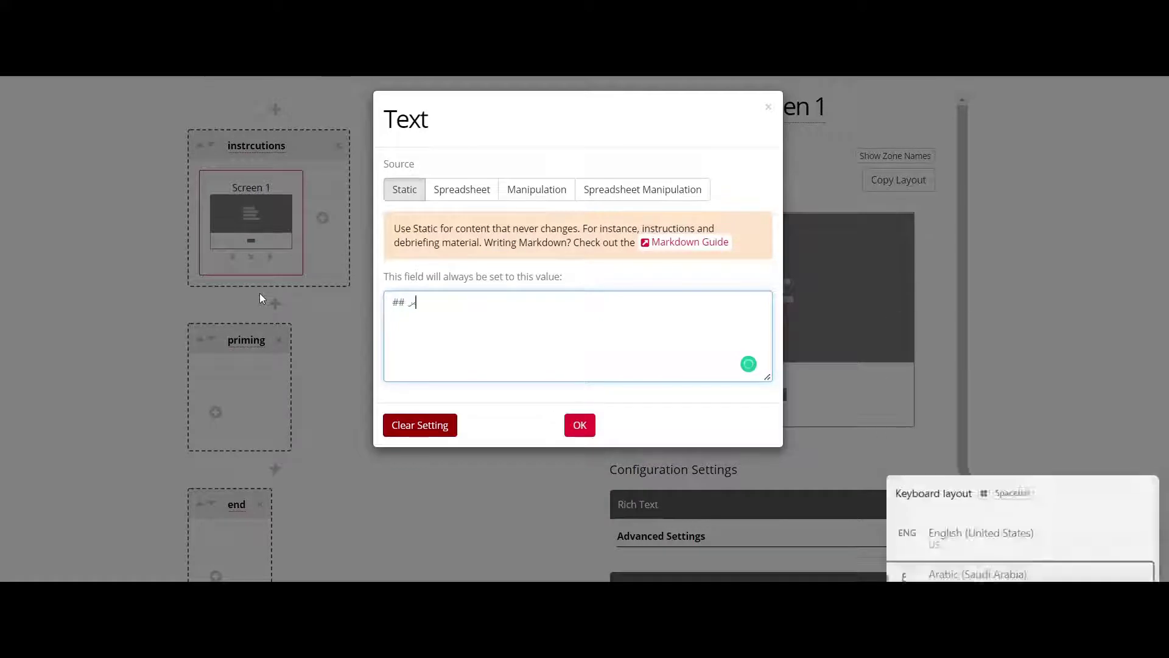
pyautogui.write('مرحباً')
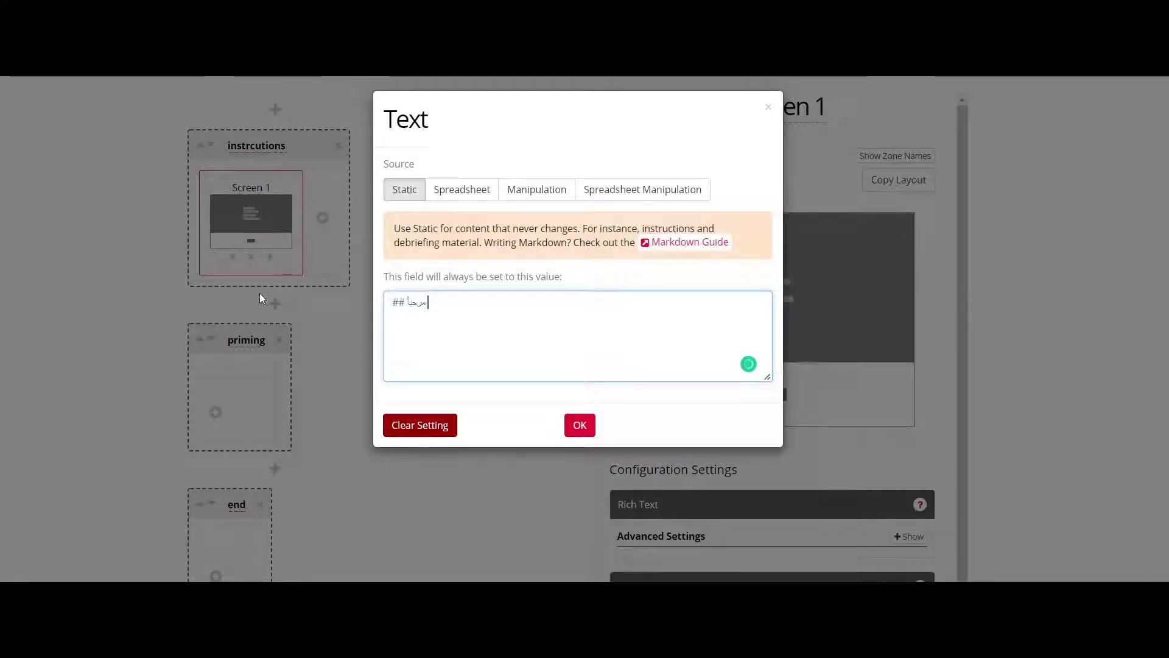
pyautogui.press('Num_Lock')
pyautogui.write('ً بكم')
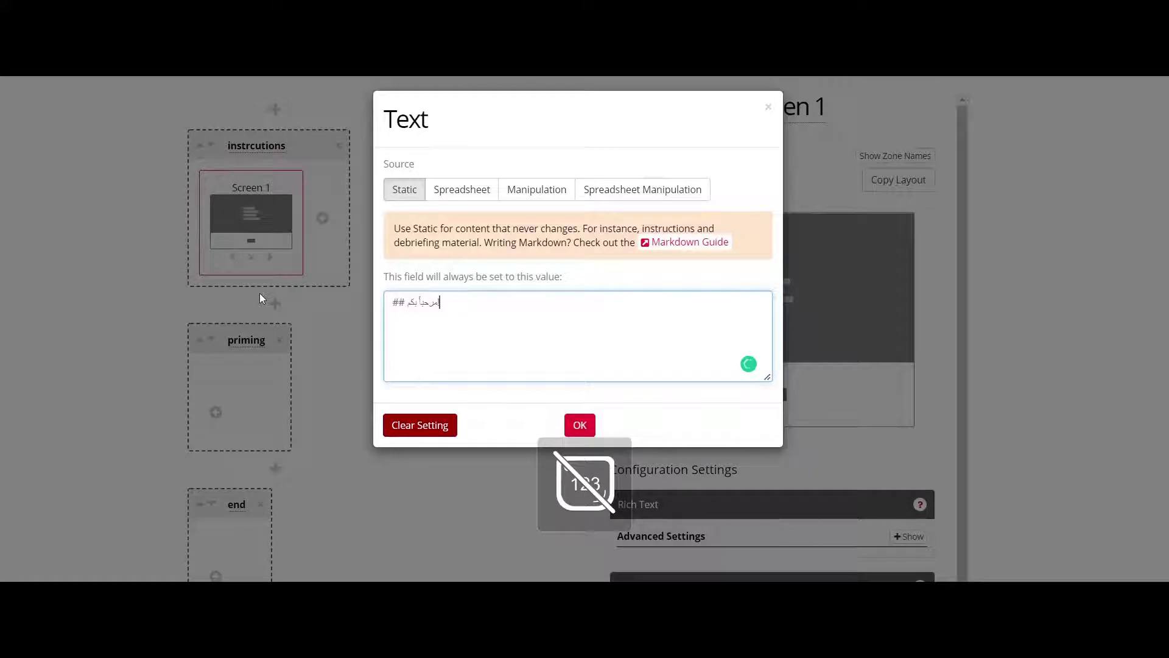
pyautogui.write('في هذه التجربة سترون عدة جُمل  وسيطلب منكم كتابة وصف للصورة الظاهرة')
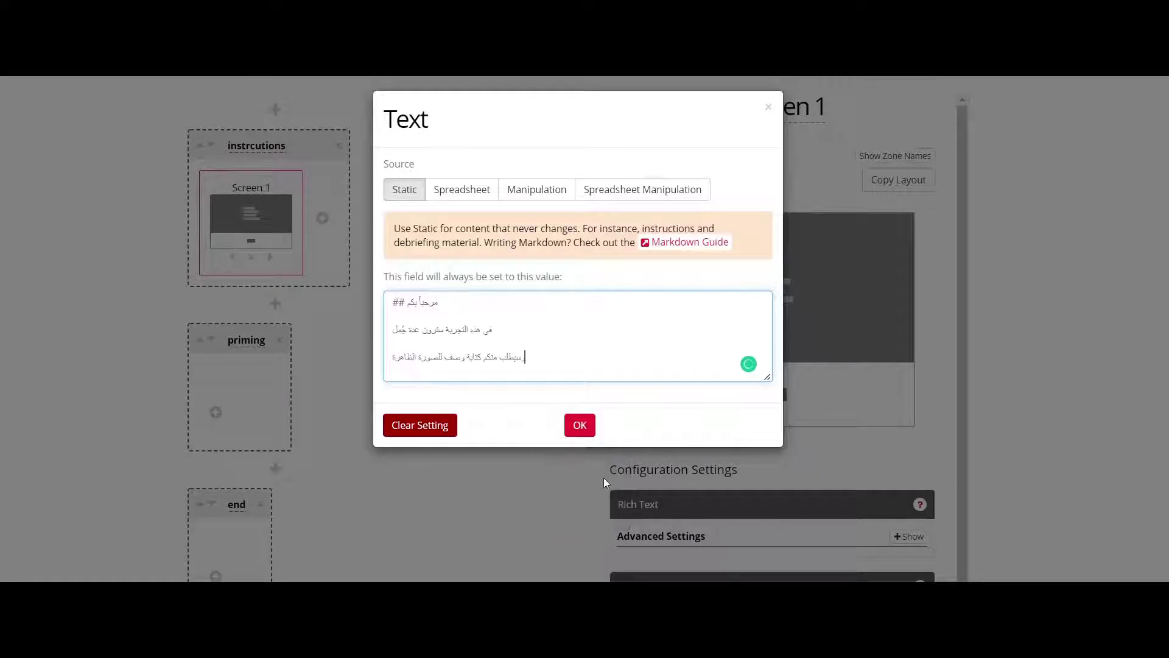
pyautogui.write('و')
pyautogui.click(580, 426)
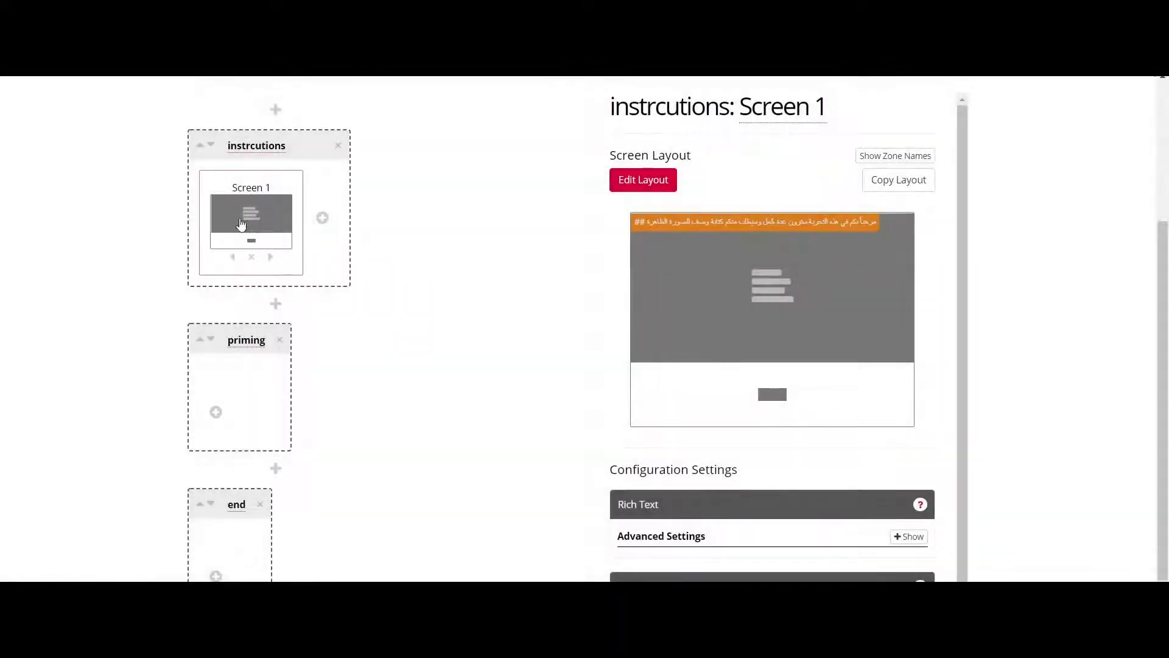
# Set the static label of the instruction screen's continue button to "التالي"
pyautogui.click(784, 395)
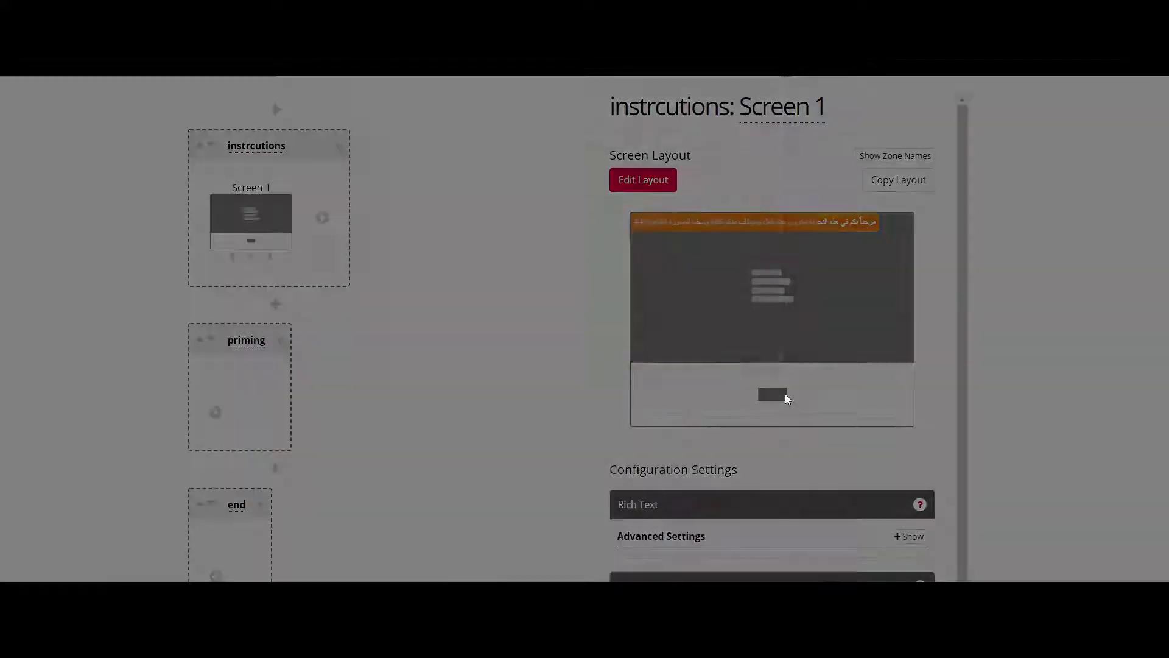
pyautogui.write('التالي')
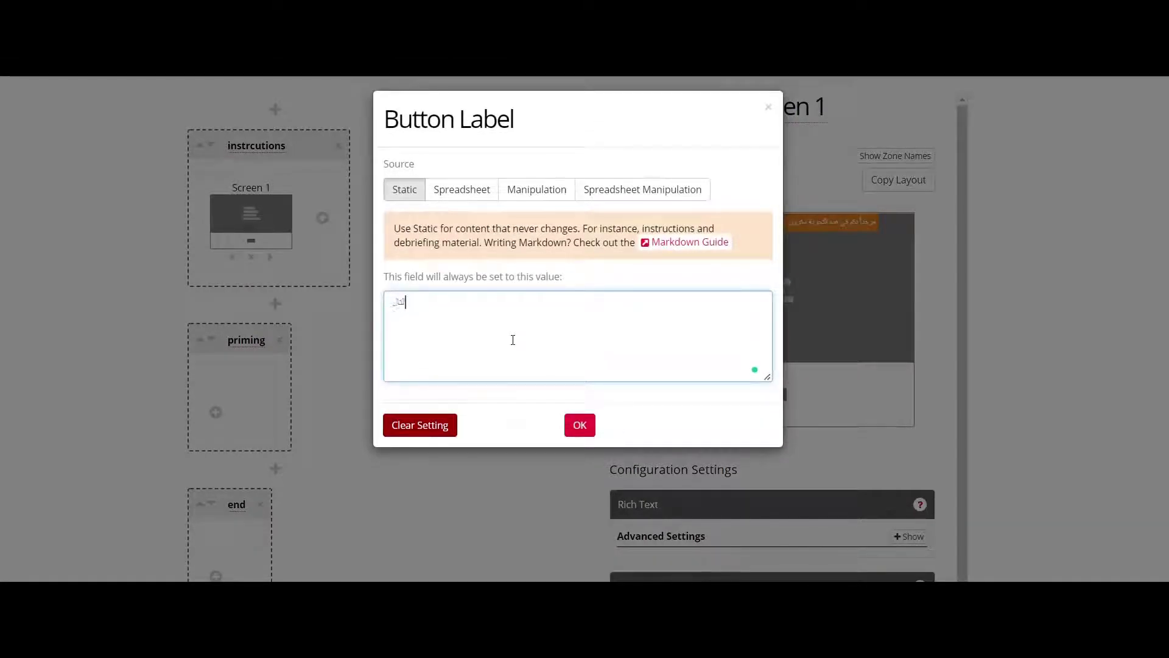
pyautogui.click(580, 426)
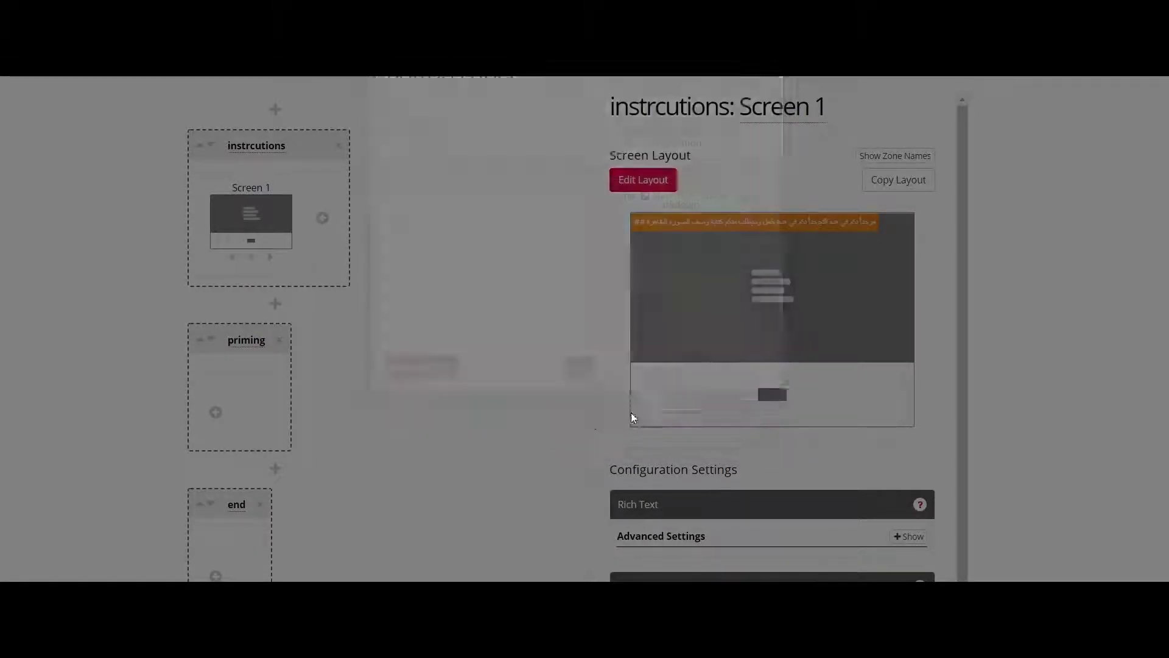
# Add a screen to the priming display using the Fixation template
pyautogui.scroll(-1, 445, 290)
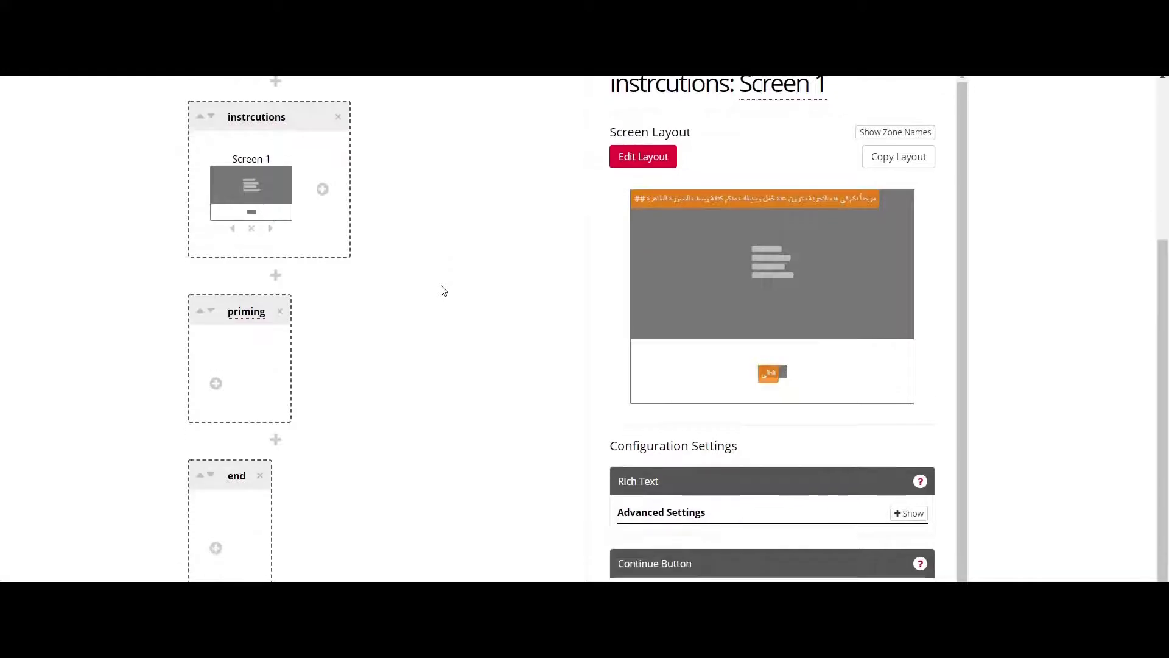
pyautogui.click(216, 383)
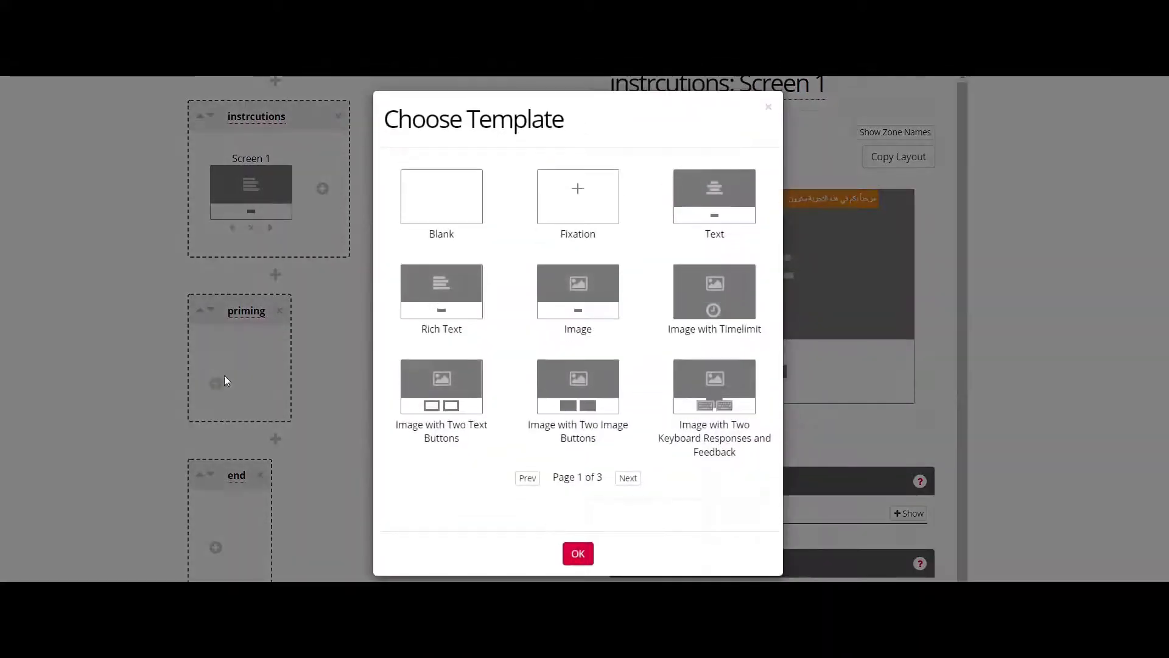
pyautogui.click(574, 228)
pyautogui.click(571, 581)
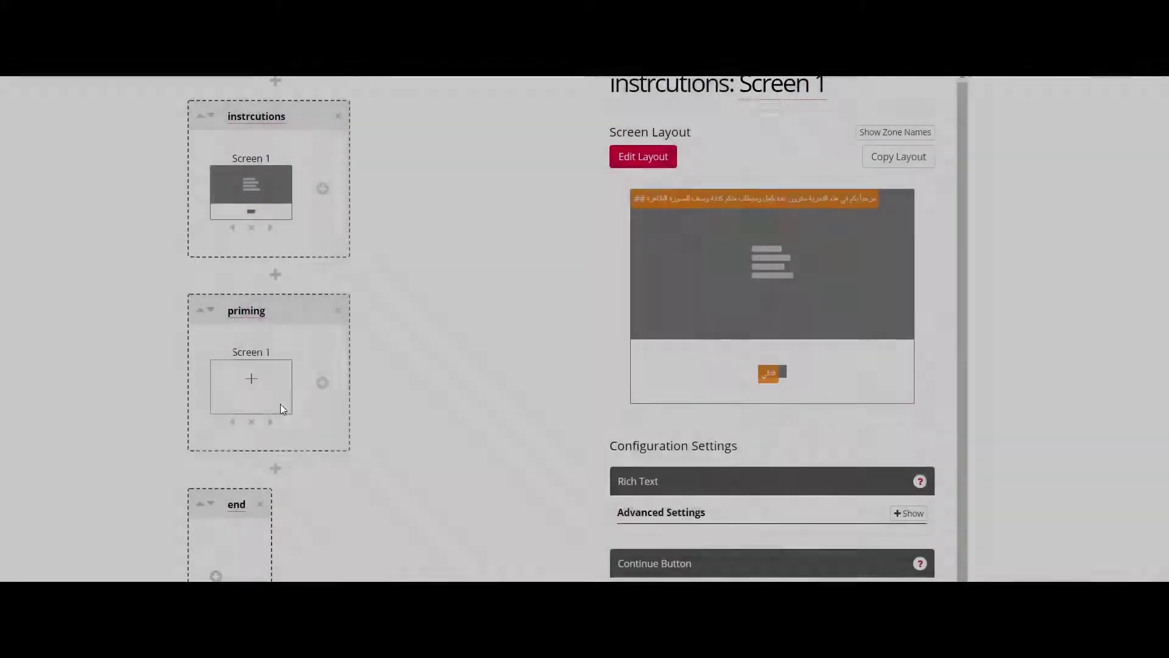
# Set the fixation cross display time on the priming display's first screen to 500 milliseconds
pyautogui.click(257, 394)
pyautogui.scroll(-2, 853, 396)
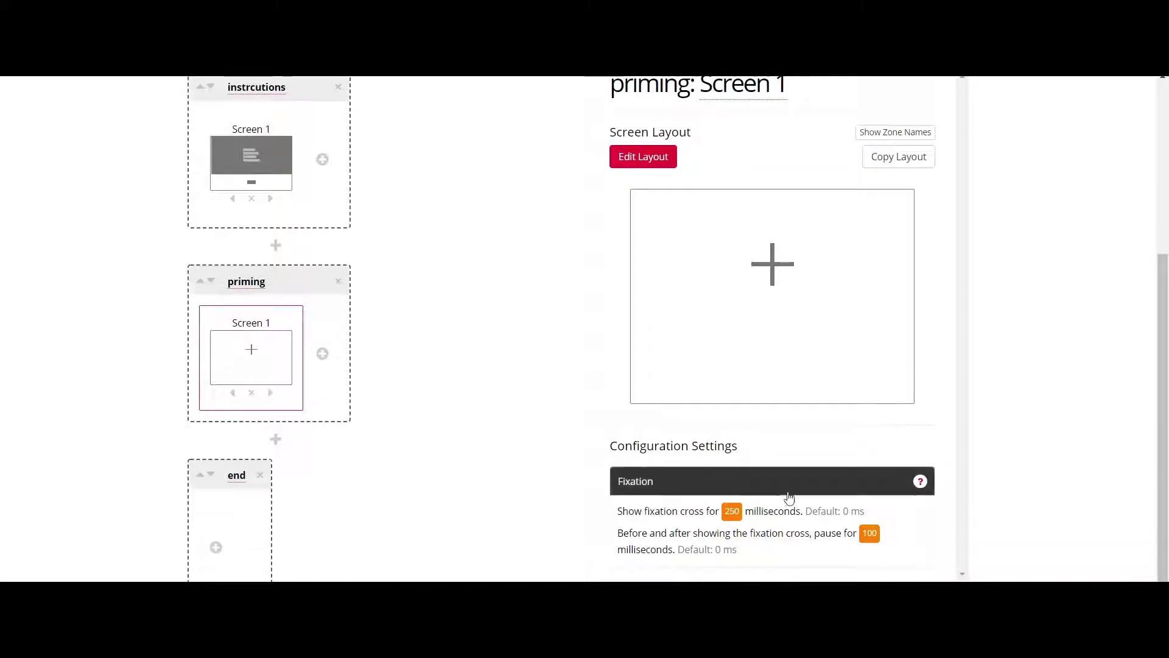
pyautogui.click(732, 511)
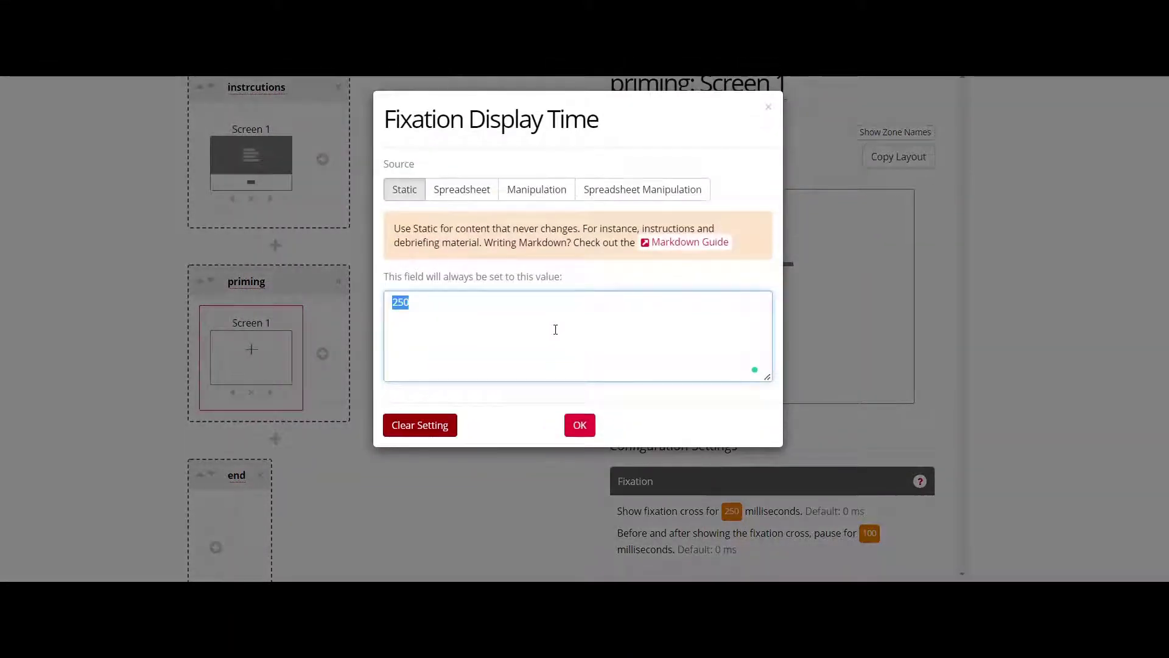
pyautogui.write('500')
pyautogui.click(580, 424)
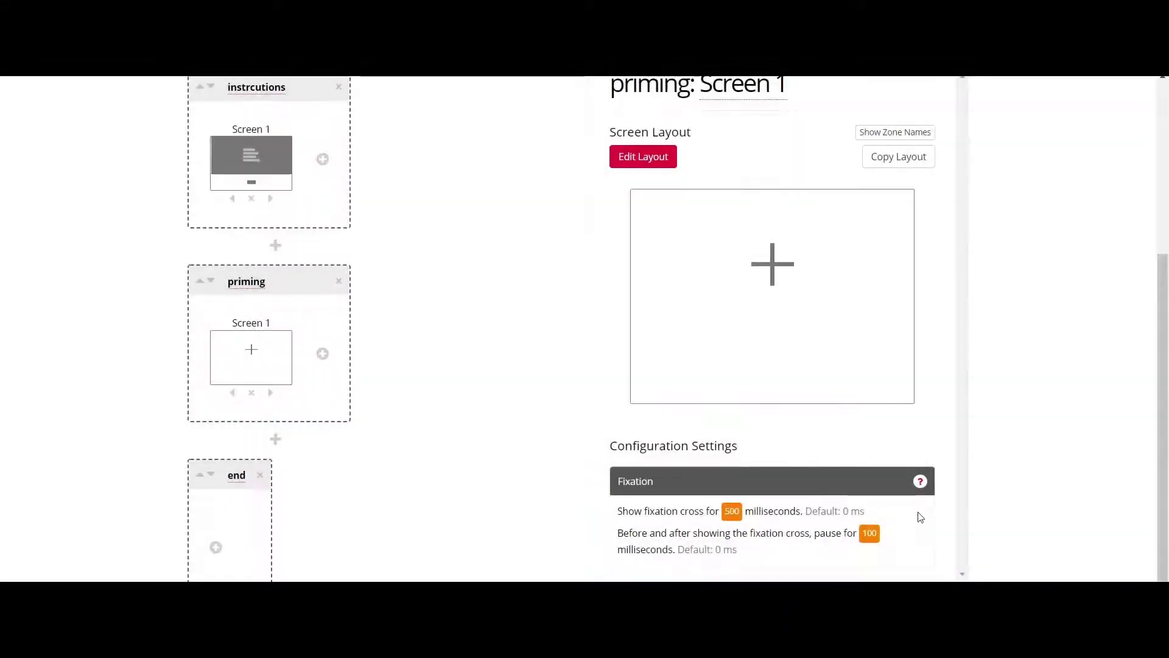
# Add a second screen to the priming display using the Blank template
pyautogui.click(323, 355)
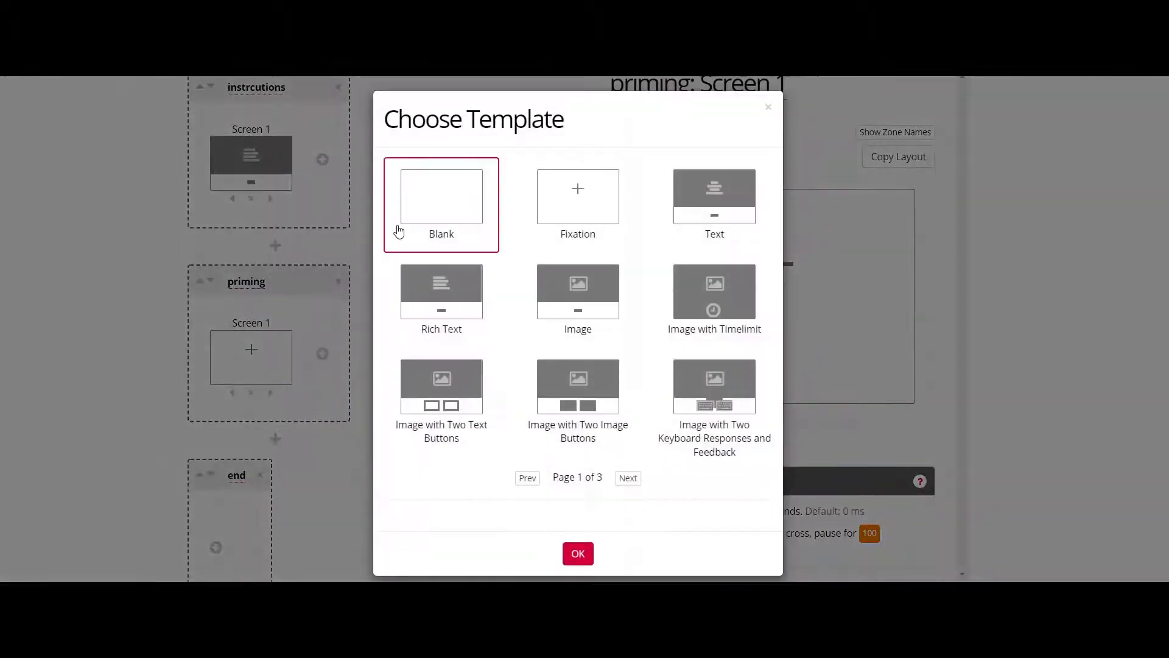
pyautogui.click(399, 232)
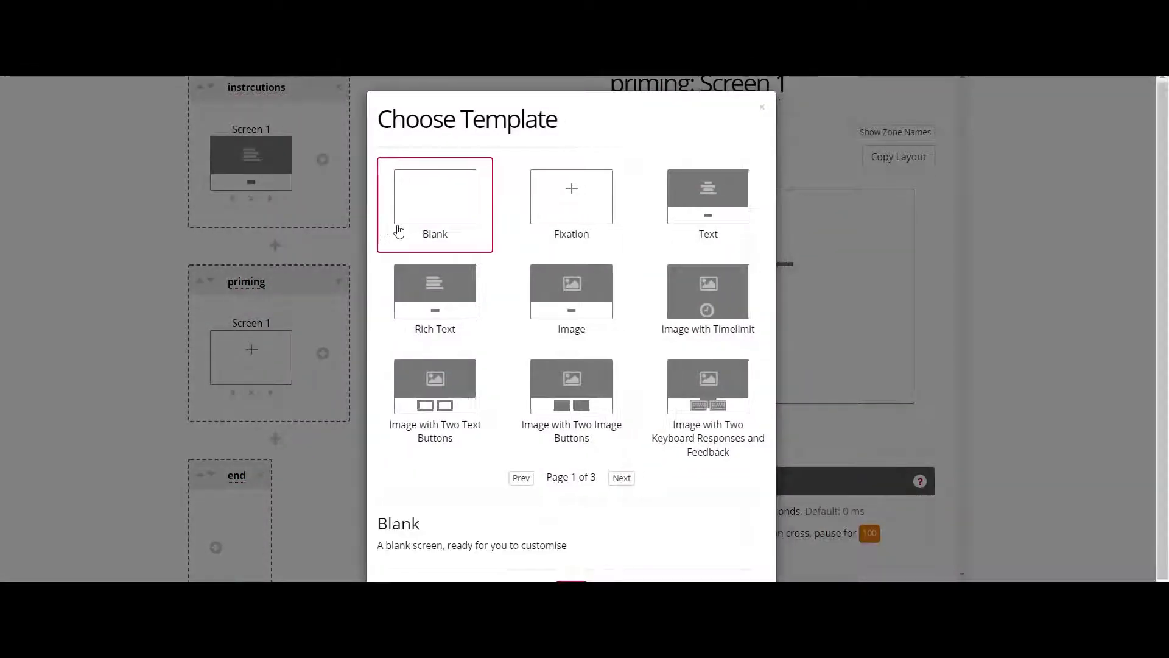
pyautogui.click(575, 578)
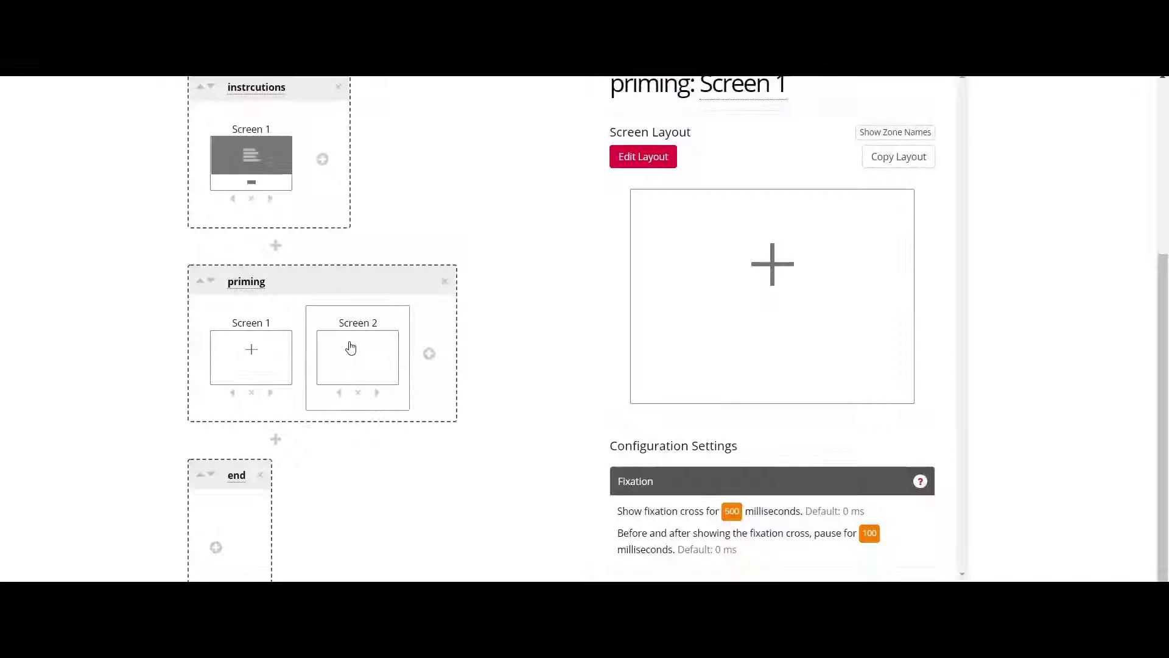
# Add a third screen to the priming display using the Blank template
pyautogui.click(430, 353)
pyautogui.click(571, 578)
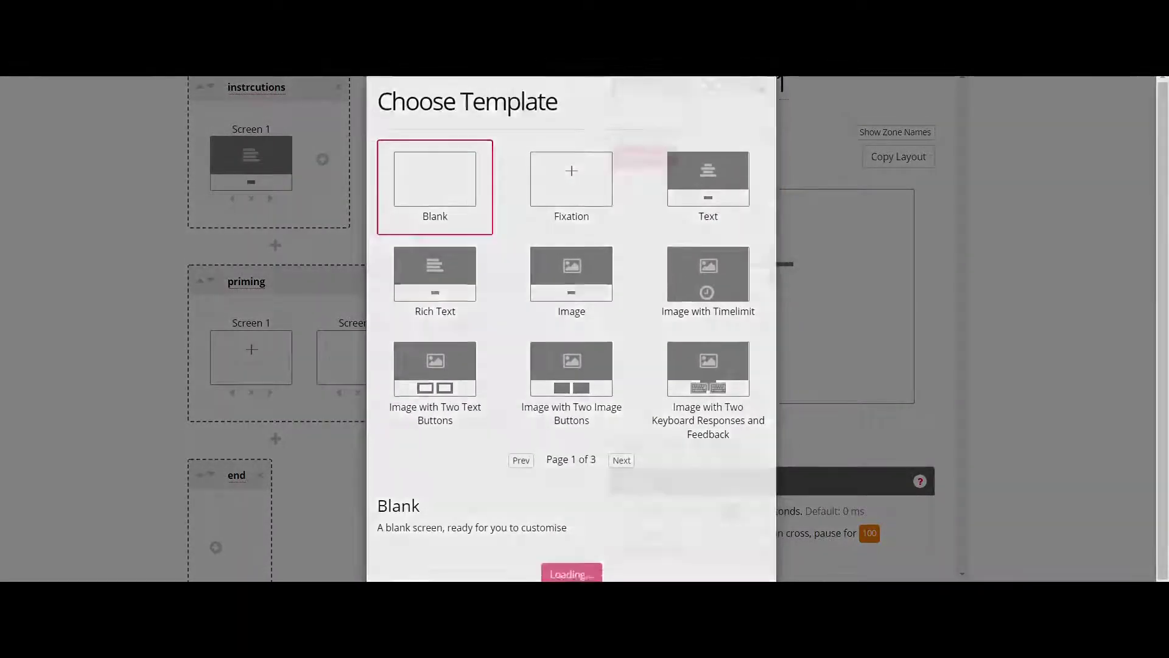
# Add a zone to the layout of the priming display's Screen 2 and set its type to Image
pyautogui.click(346, 349)
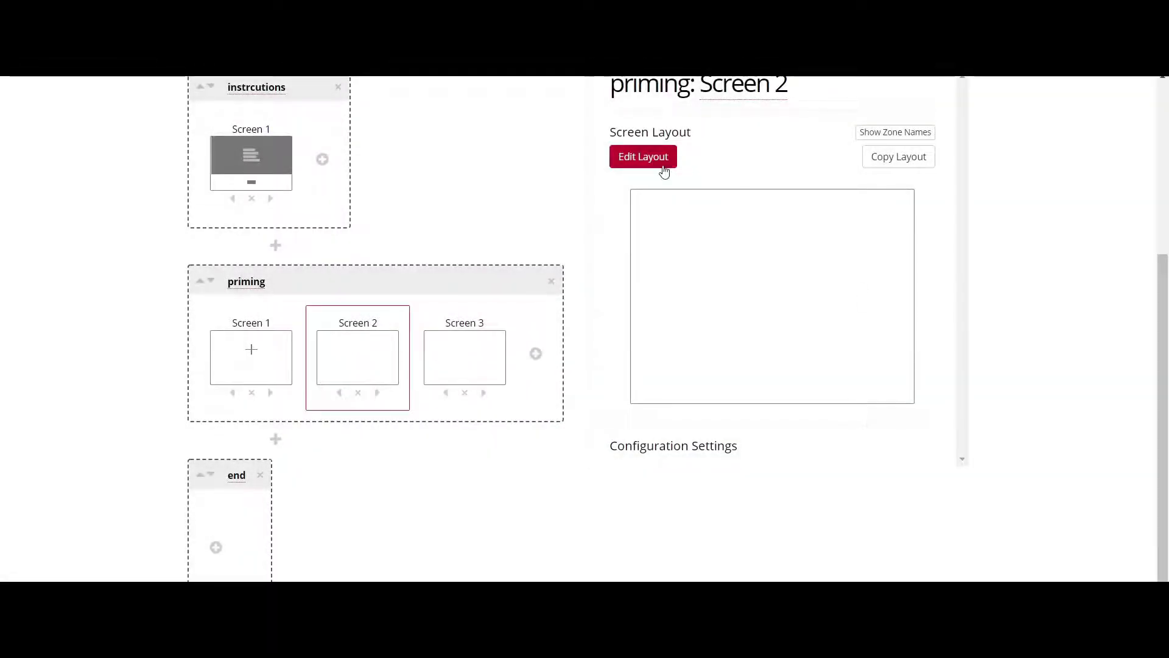
pyautogui.click(661, 162)
pyautogui.click(640, 156)
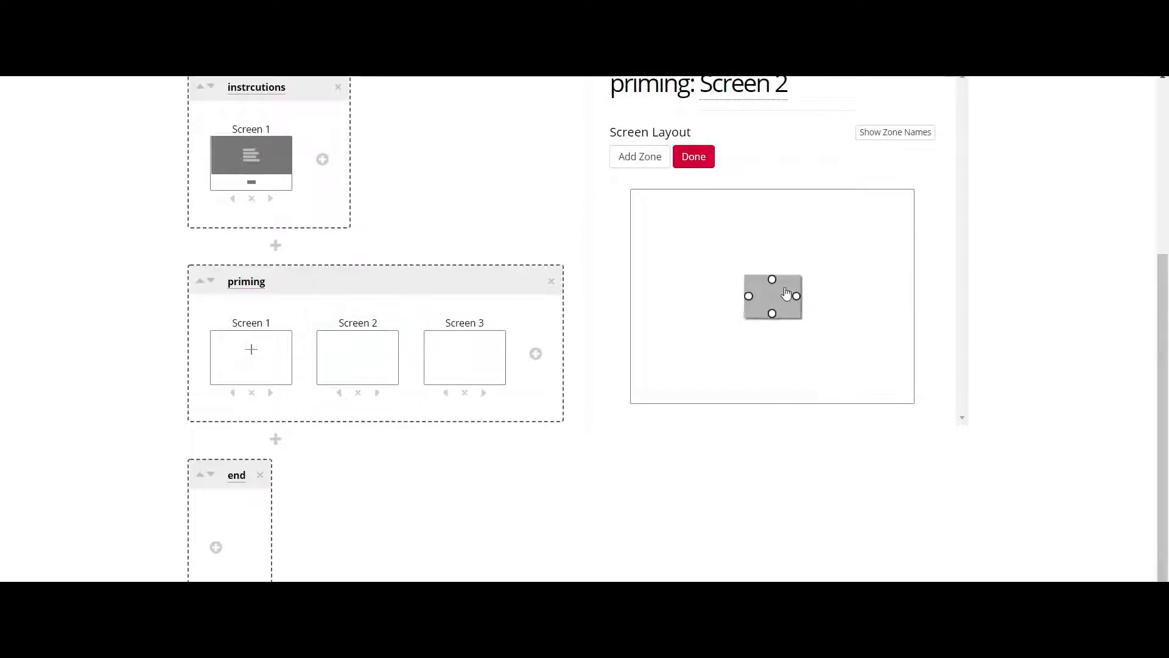
pyautogui.click(782, 295)
pyautogui.click(386, 304)
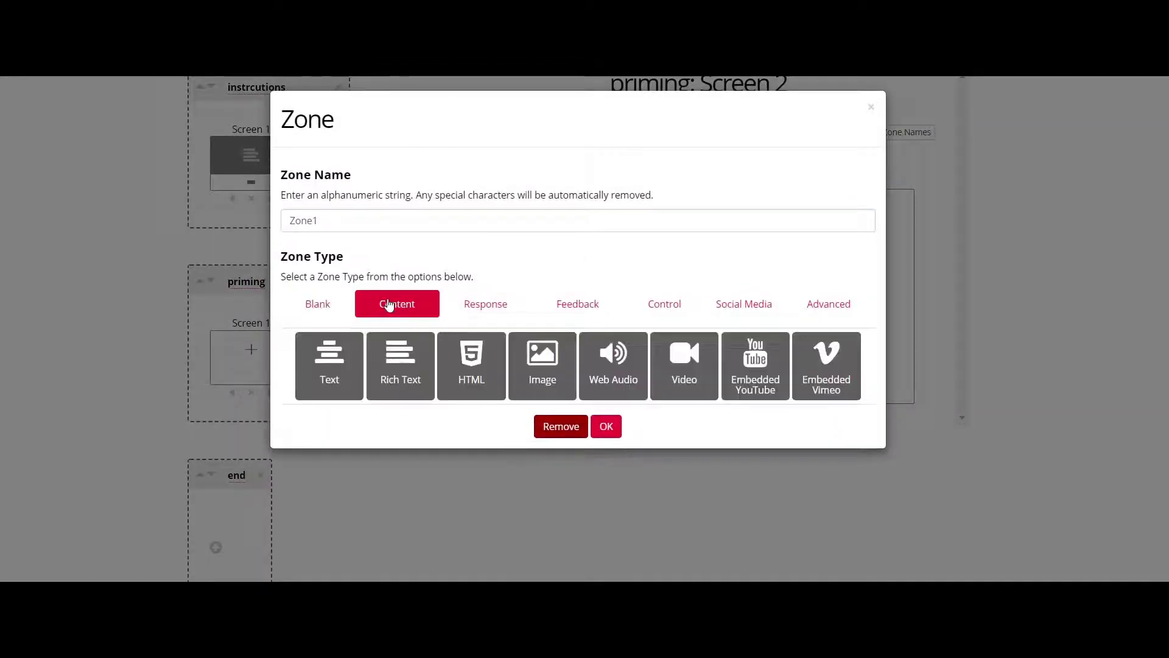
pyautogui.click(553, 377)
pyautogui.click(603, 424)
# Enlarge the image zone on Screen 2 so it fills the upper middle of the layout
pyautogui.scroll(-4, 974, 481)
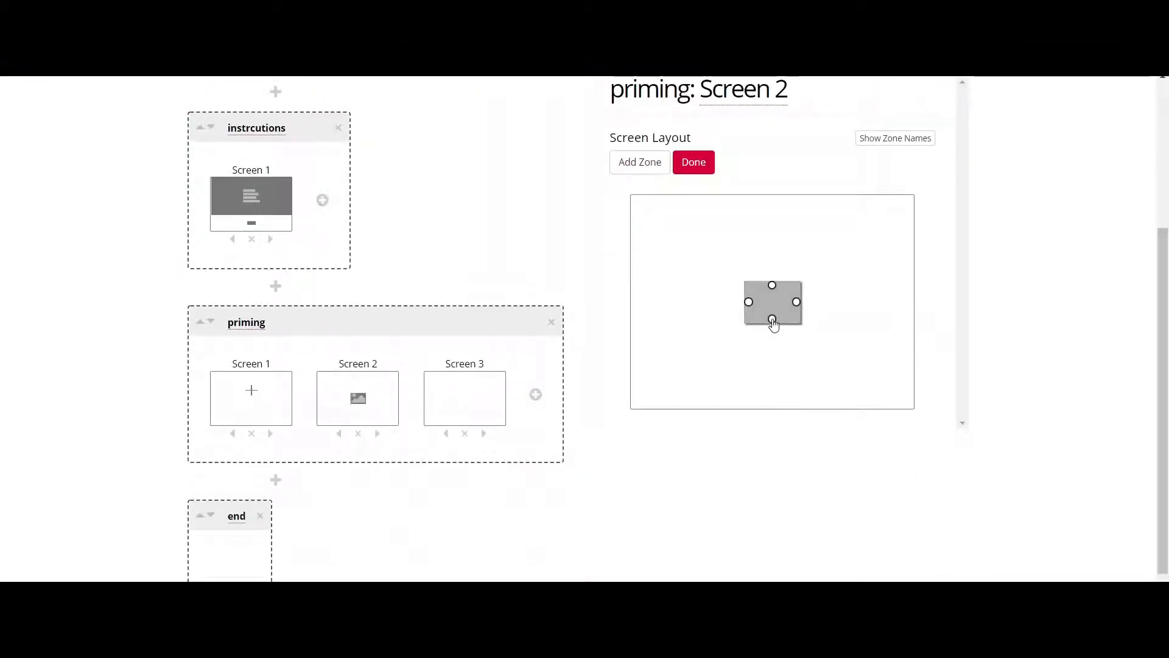
pyautogui.moveTo(772, 321); pyautogui.dragTo(708, 307)
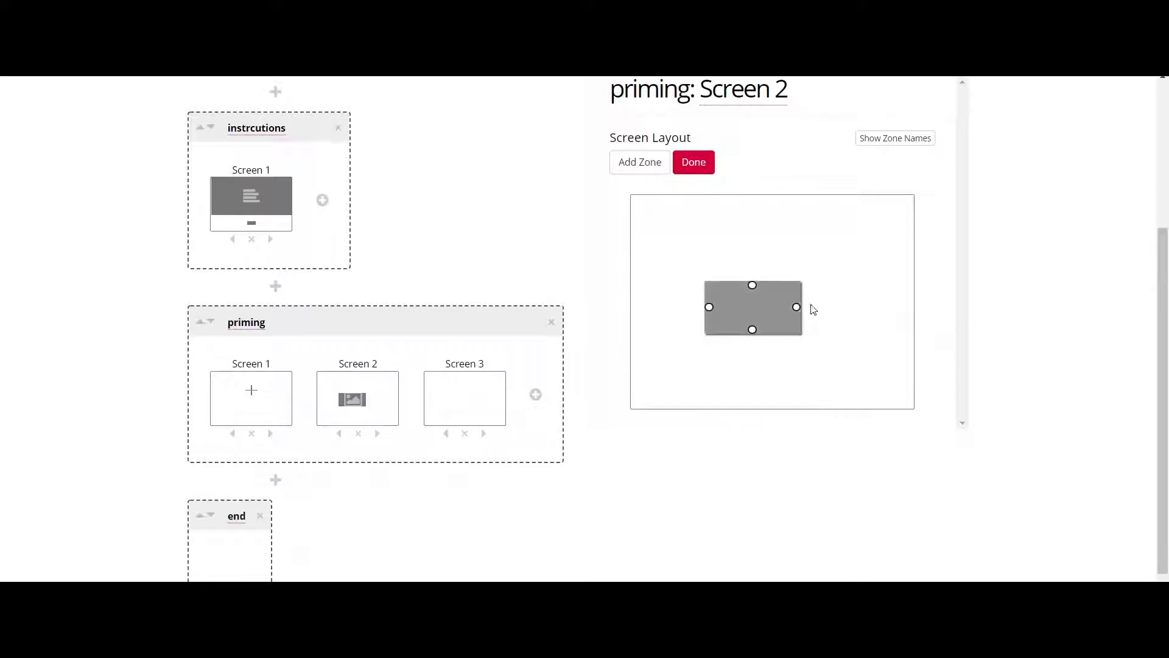
pyautogui.moveTo(803, 308); pyautogui.dragTo(836, 308)
pyautogui.moveTo(771, 282); pyautogui.dragTo(771, 261)
# Add a second zone below the image zone on Screen 2 and make it a Rich Text content zone
pyautogui.moveTo(775, 306); pyautogui.dragTo(779, 364)
pyautogui.click(638, 162)
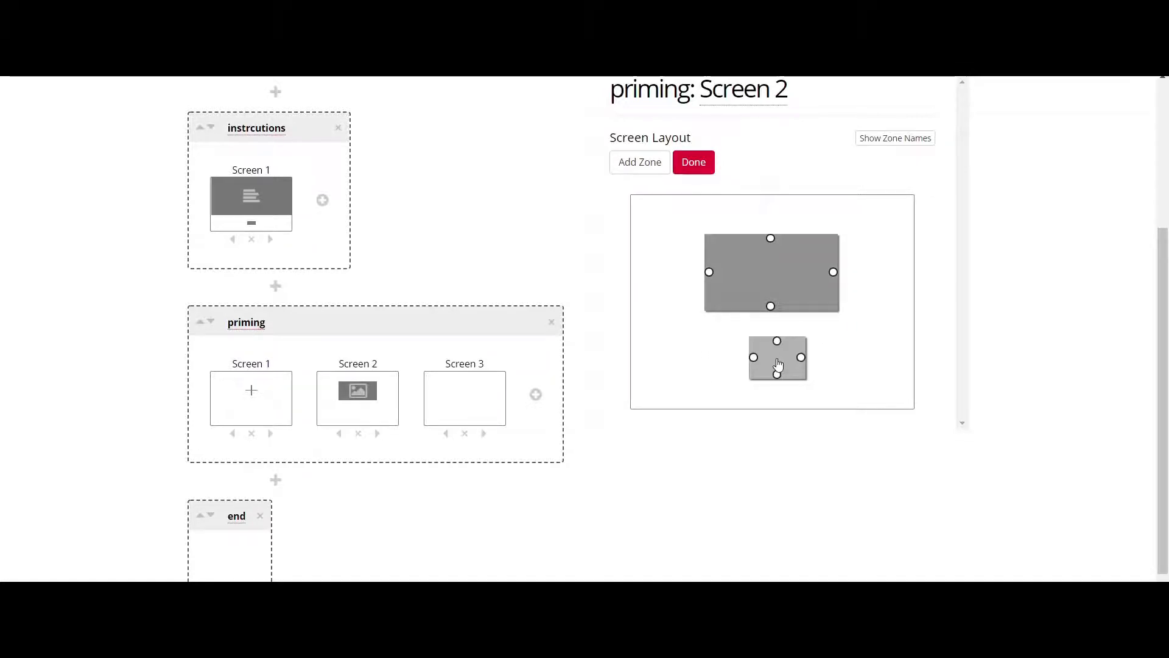
pyautogui.click(783, 367)
pyautogui.click(395, 306)
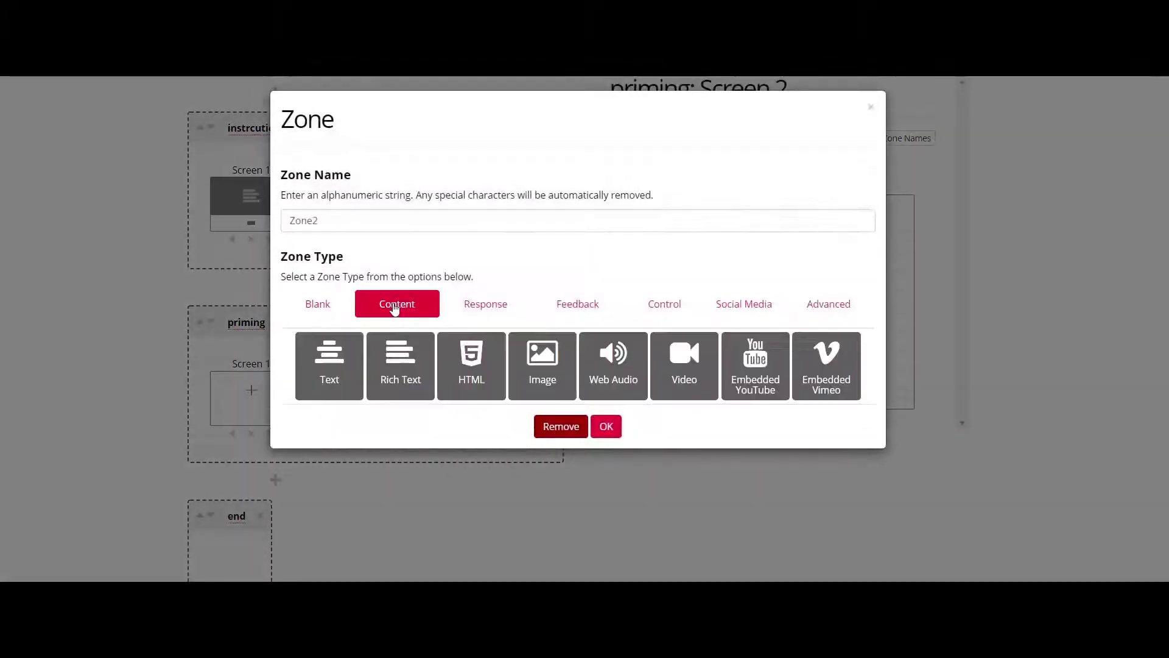
pyautogui.click(402, 368)
pyautogui.click(606, 426)
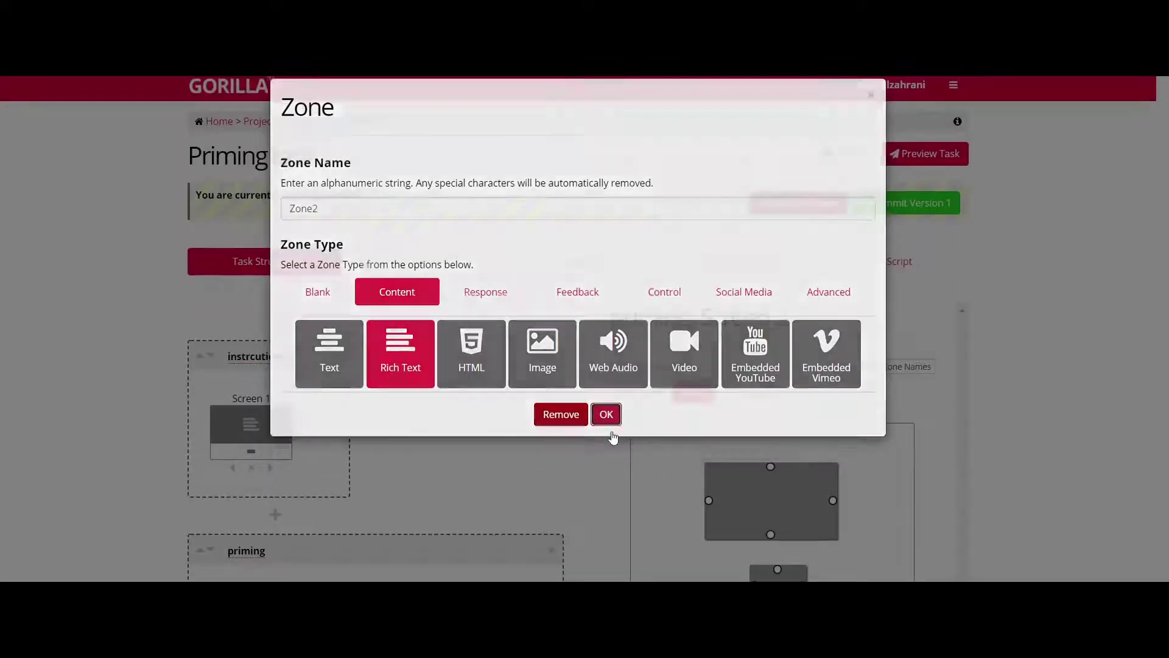
# Reshape the Rich Text zone on Screen 2 into a wide, flat strip directly under the image zone
pyautogui.scroll(-1, 1167, 386)
pyautogui.moveTo(805, 436); pyautogui.dragTo(825, 418)
pyautogui.moveTo(754, 418); pyautogui.dragTo(786, 465)
# Add a third zone to Screen 2 and assign it a Response zone type
pyautogui.click(640, 244)
pyautogui.click(769, 452)
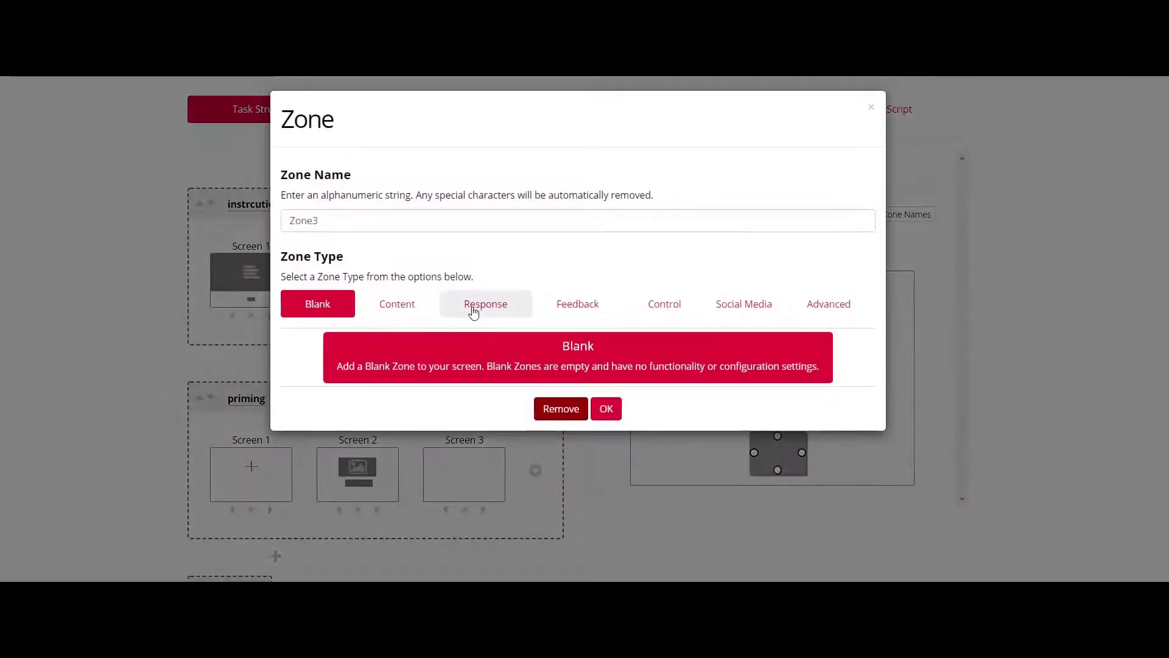
pyautogui.click(473, 310)
pyautogui.click(606, 508)
pyautogui.click(600, 571)
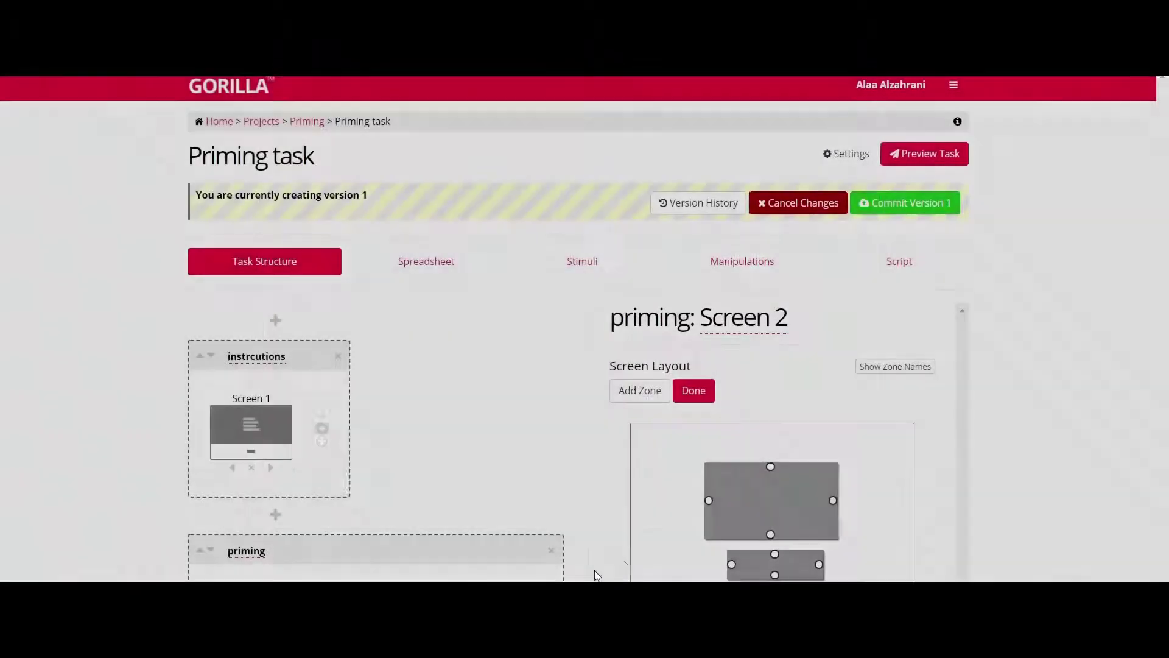
# Resize and centre the text and response zones in a stack beneath the image zone, and finish editing Screen 2's layout
pyautogui.scroll(-1, 1040, 406)
pyautogui.moveTo(754, 372); pyautogui.dragTo(723, 370)
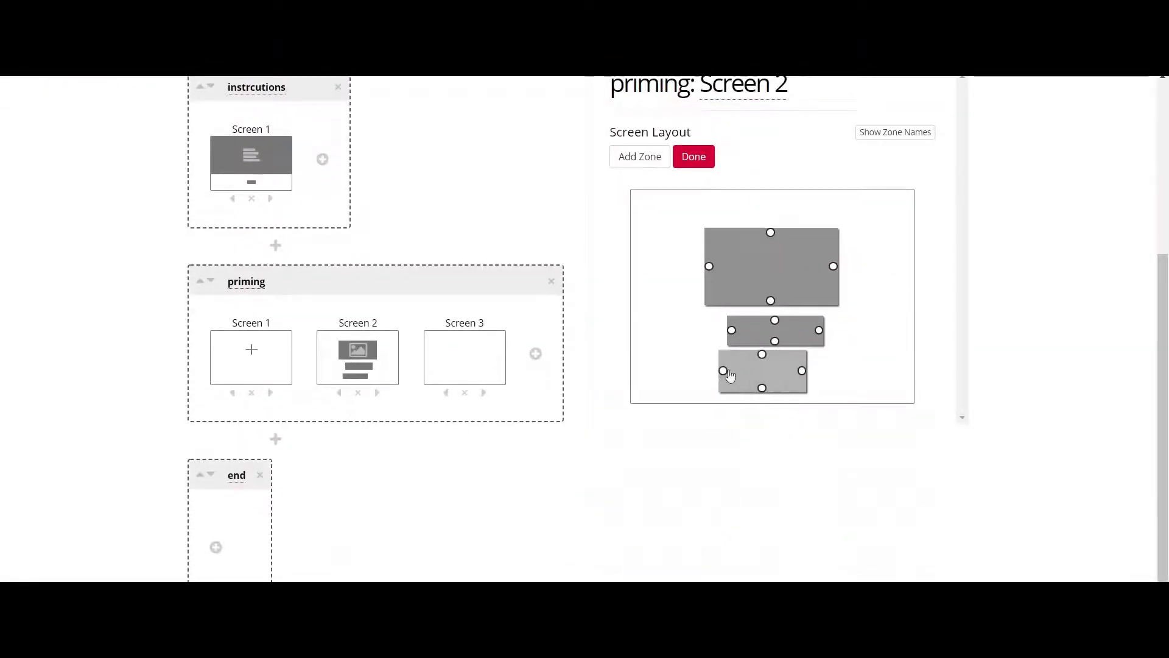
pyautogui.moveTo(802, 370); pyautogui.dragTo(715, 330)
pyautogui.moveTo(819, 334); pyautogui.dragTo(792, 364)
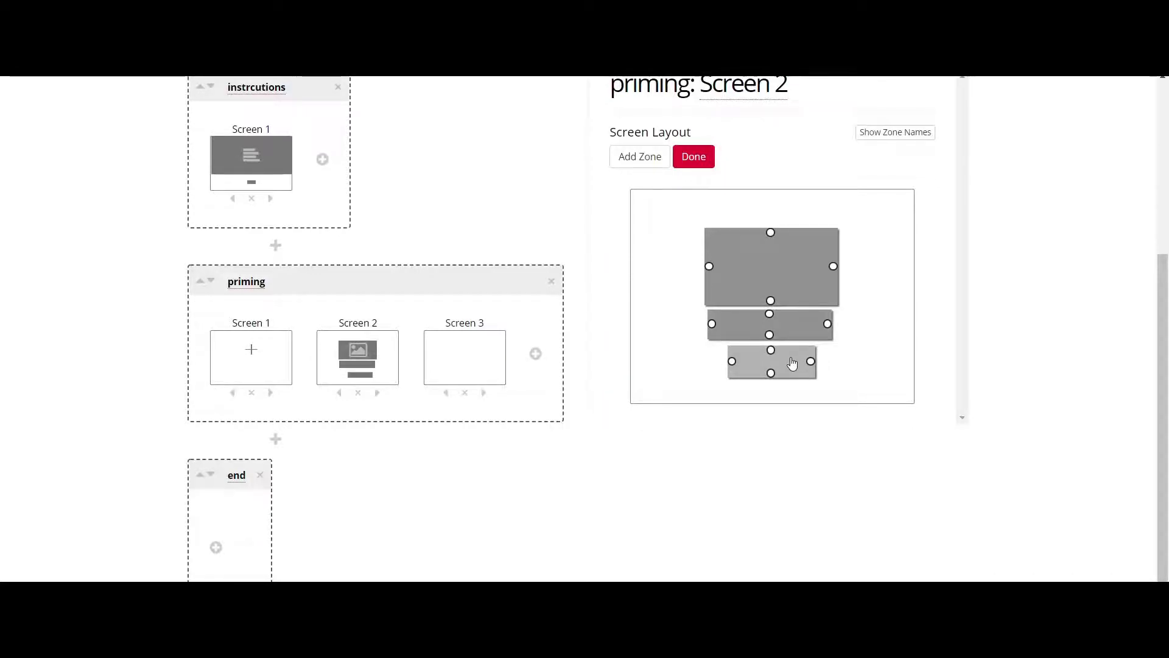
pyautogui.click(697, 158)
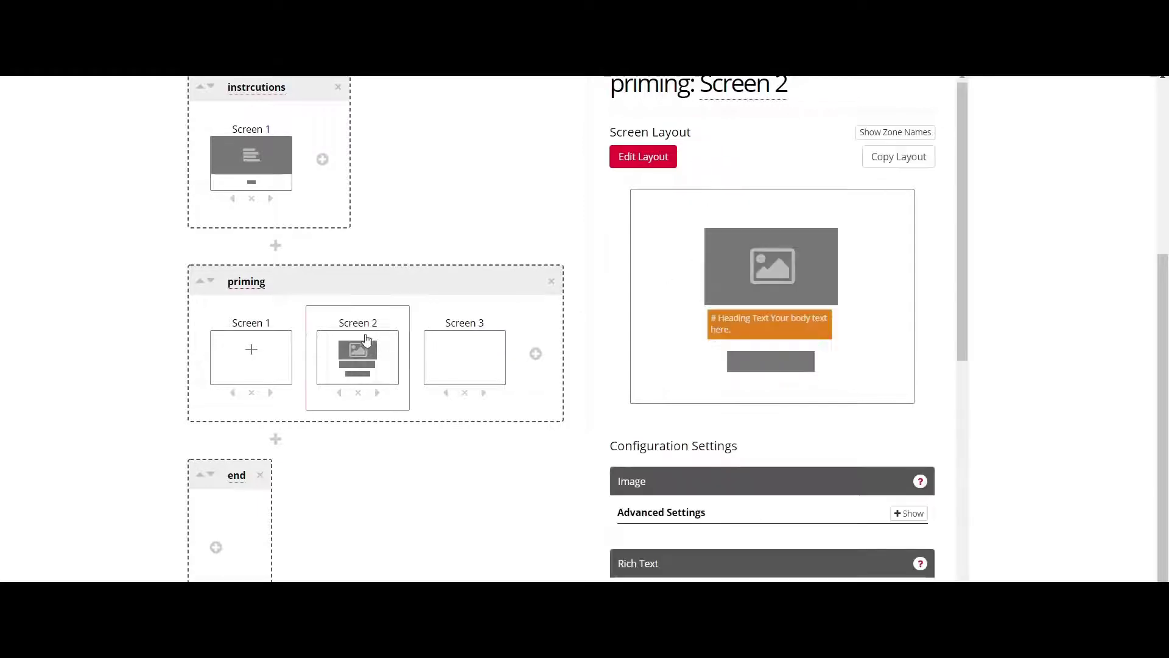
# Copy the layout of the priming display's Screen 2 onto Screen 3
pyautogui.click(895, 159)
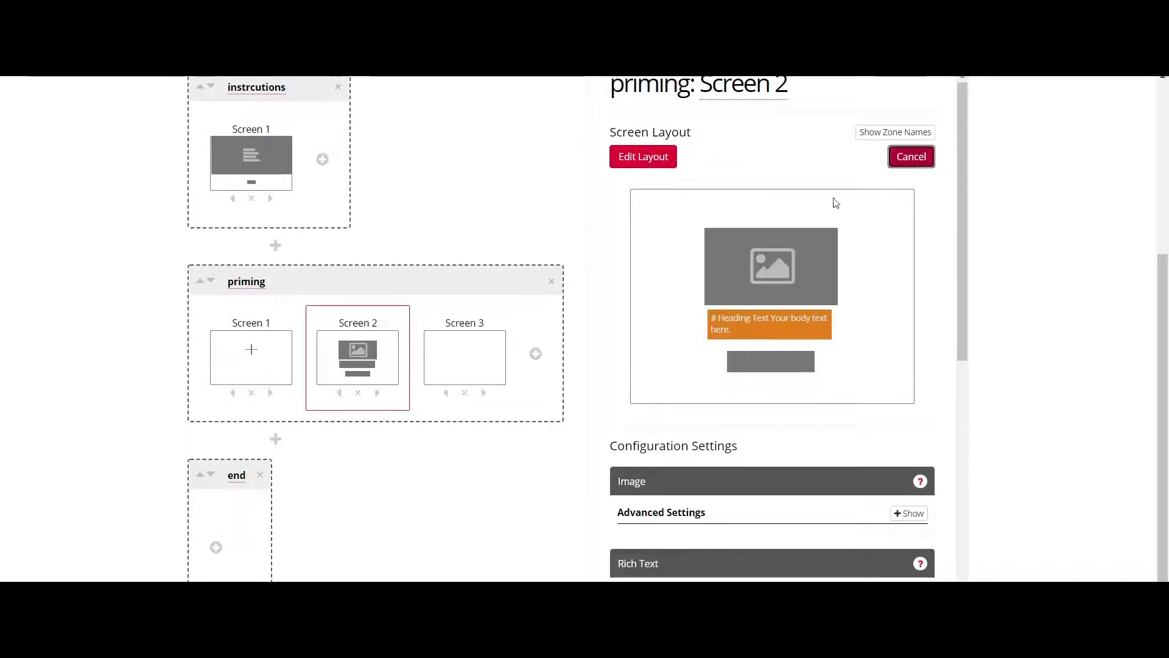
pyautogui.click(474, 358)
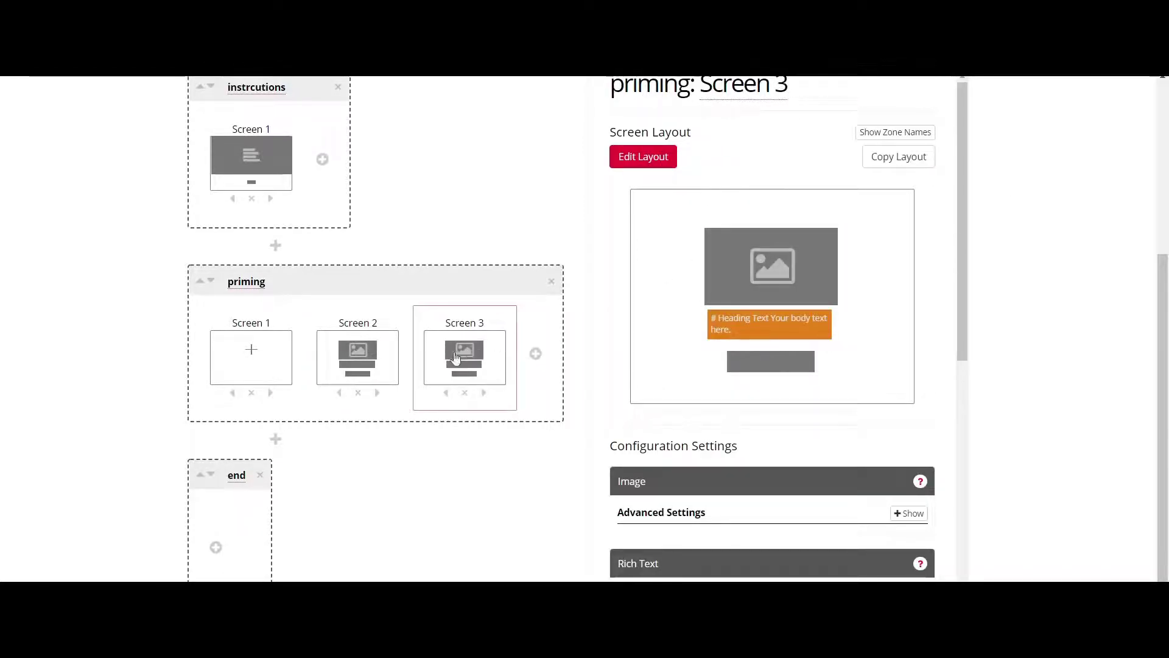
# Set Screen 2's image source to the spreadsheet column "primeimage"
pyautogui.click(369, 359)
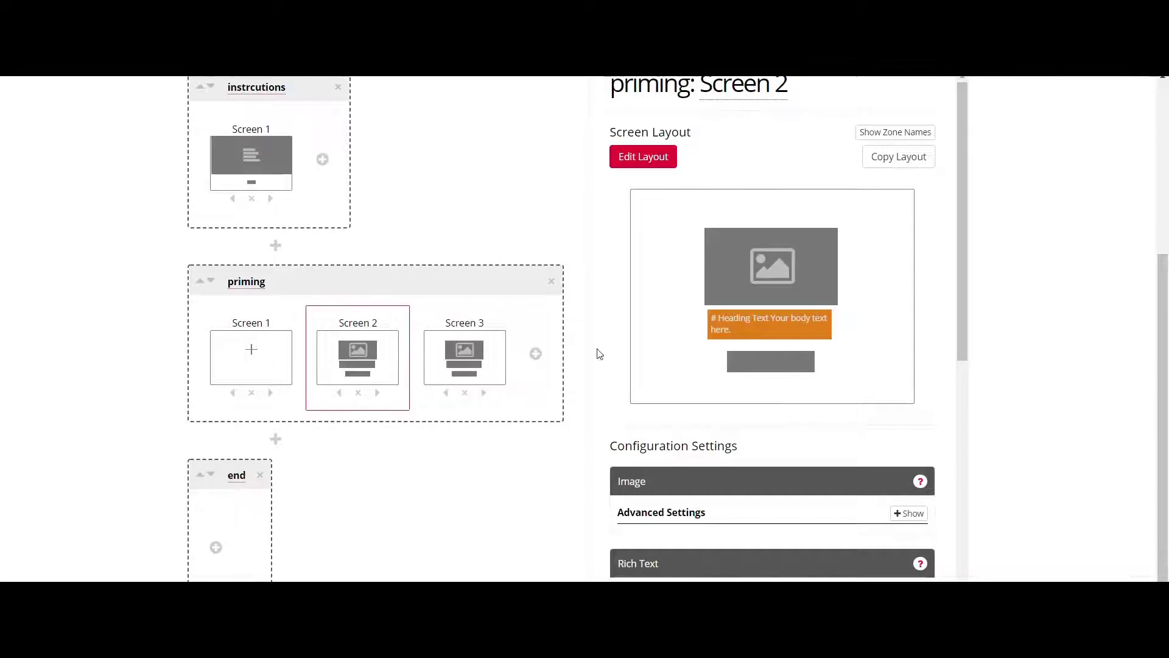
pyautogui.click(772, 266)
pyautogui.click(443, 191)
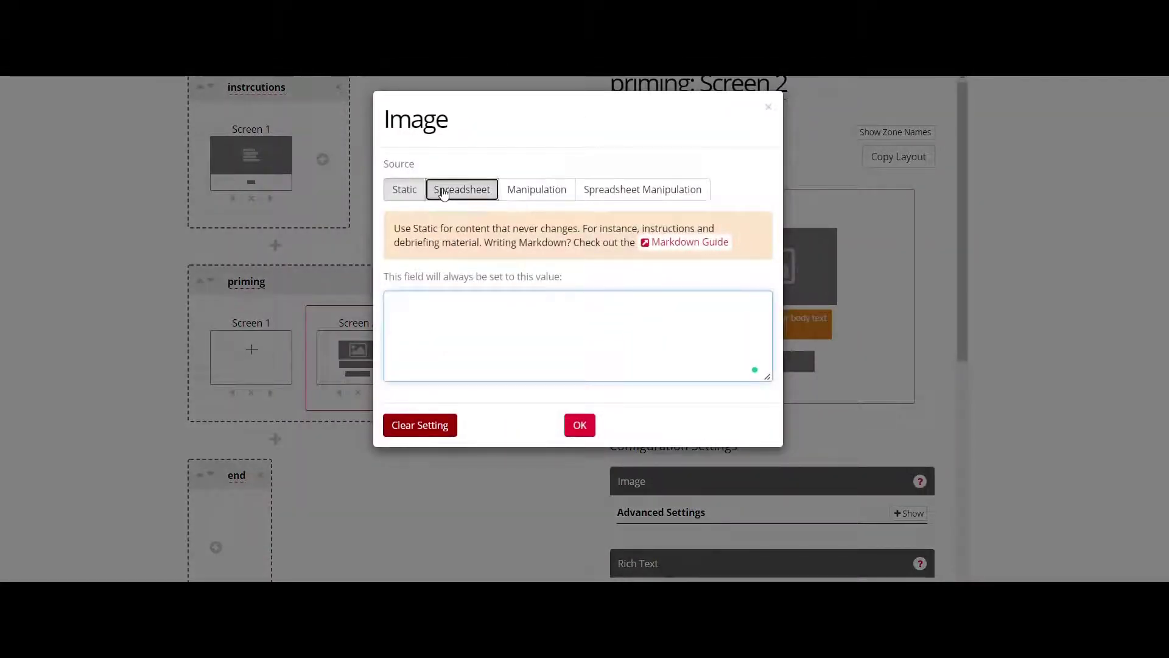
pyautogui.click(475, 303)
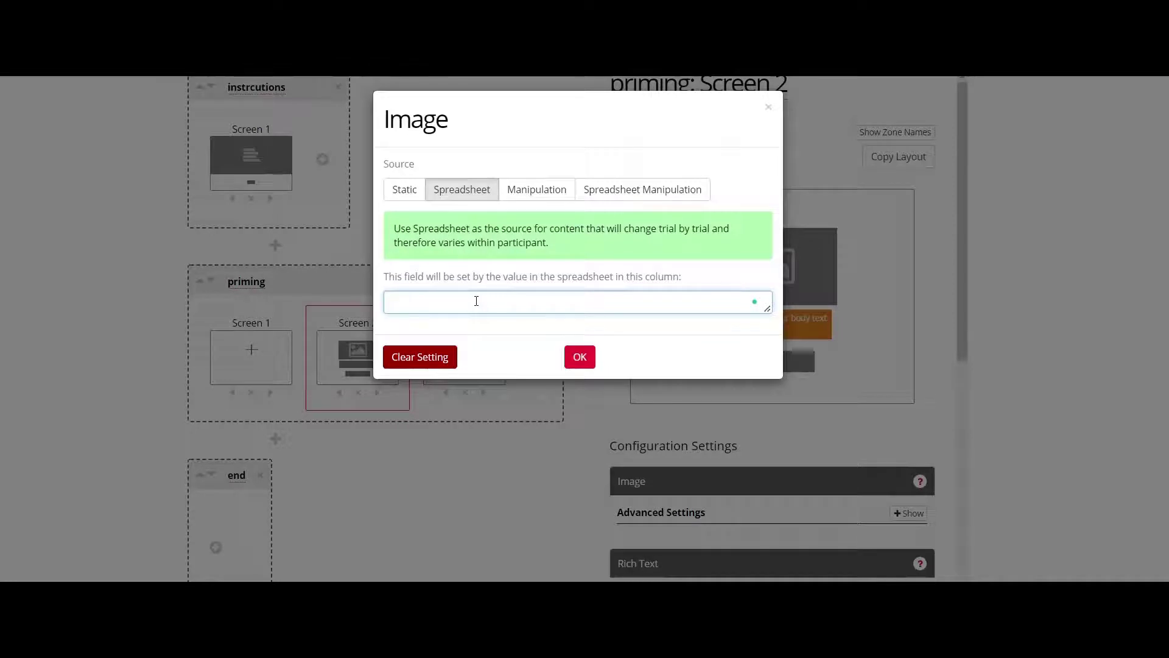
pyautogui.write('حتية')
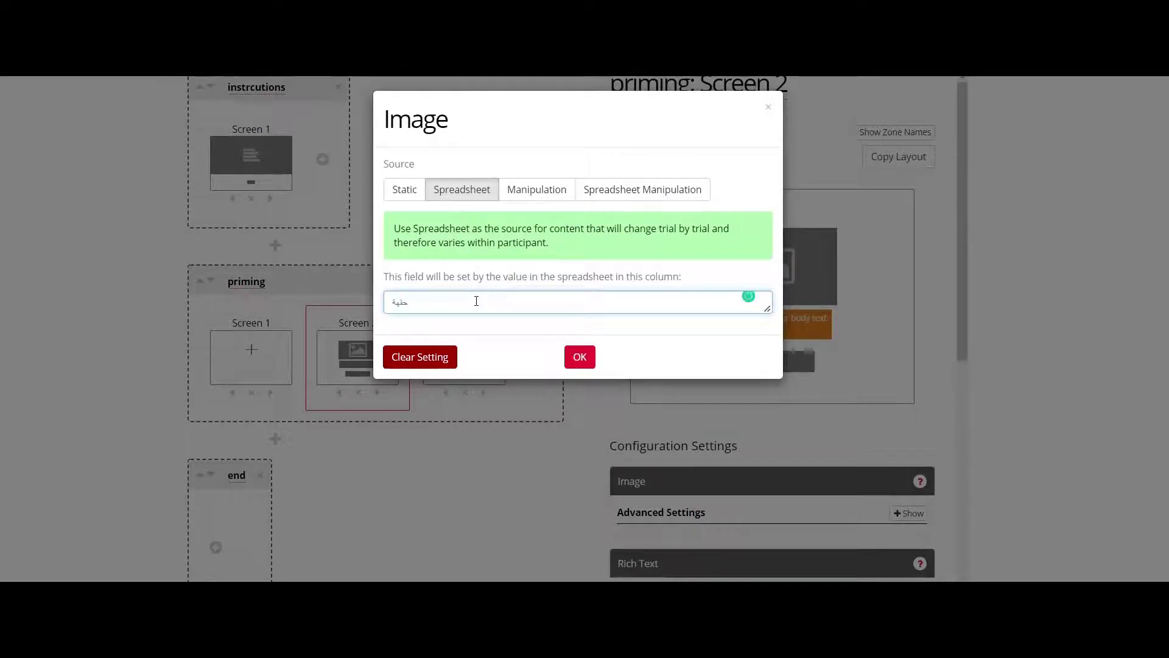
pyautogui.press('super+space')
pyautogui.write('prime')
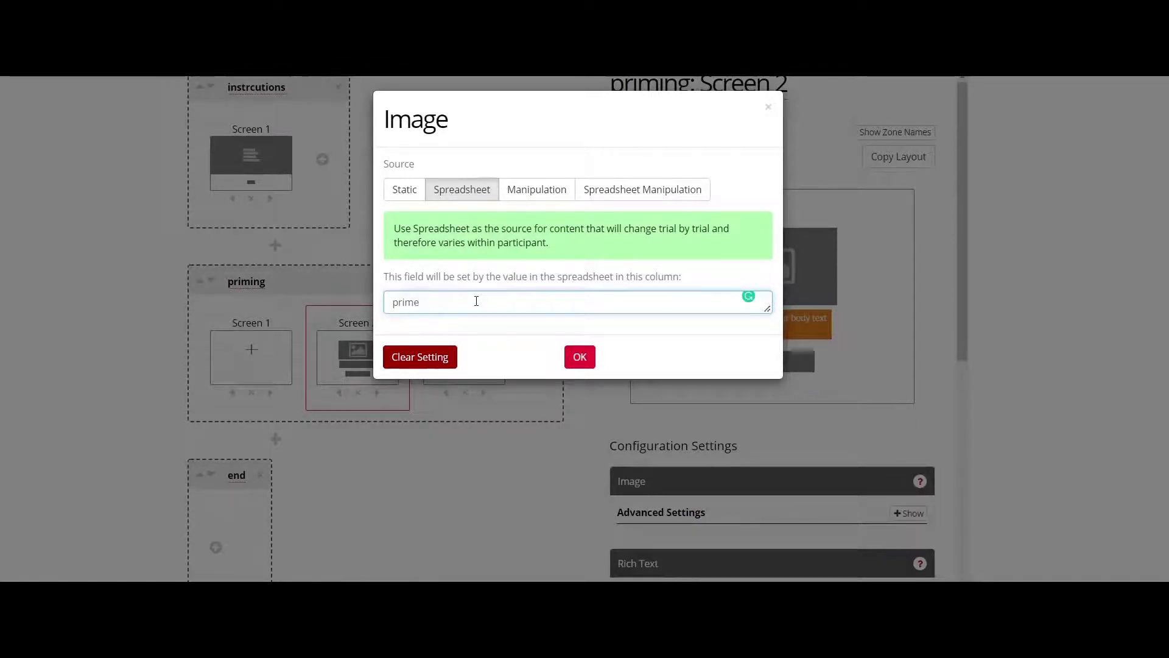
pyautogui.write('image')
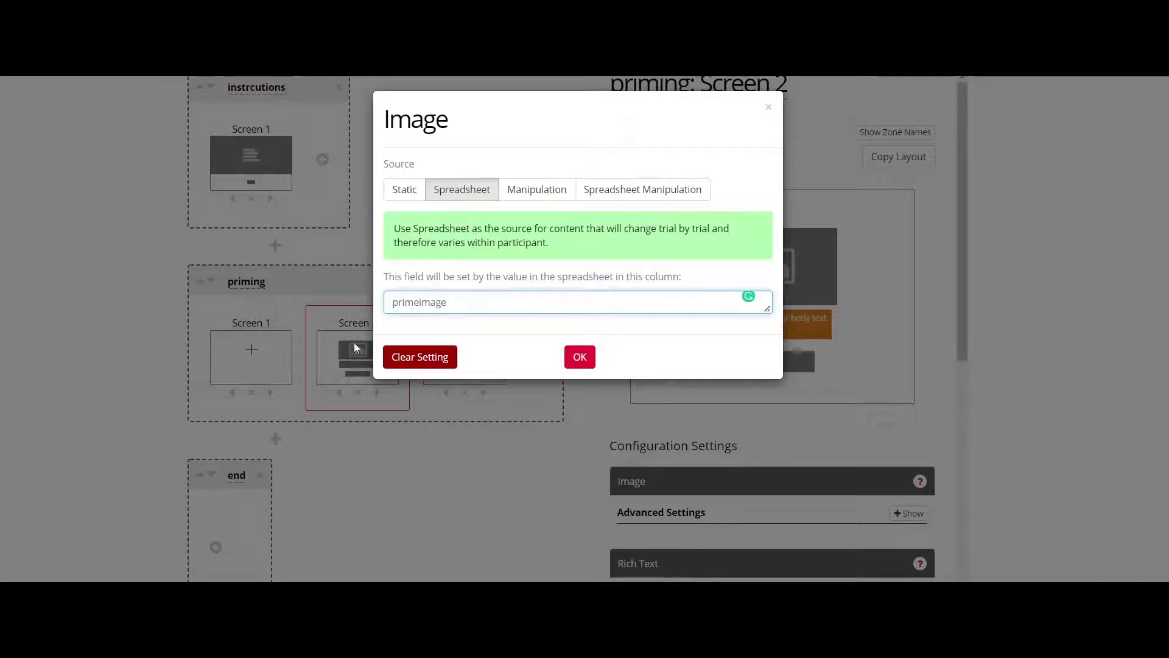
pyautogui.click(579, 356)
# Set Screen 3's image source to the spreadsheet column "targetimage"
pyautogui.click(463, 358)
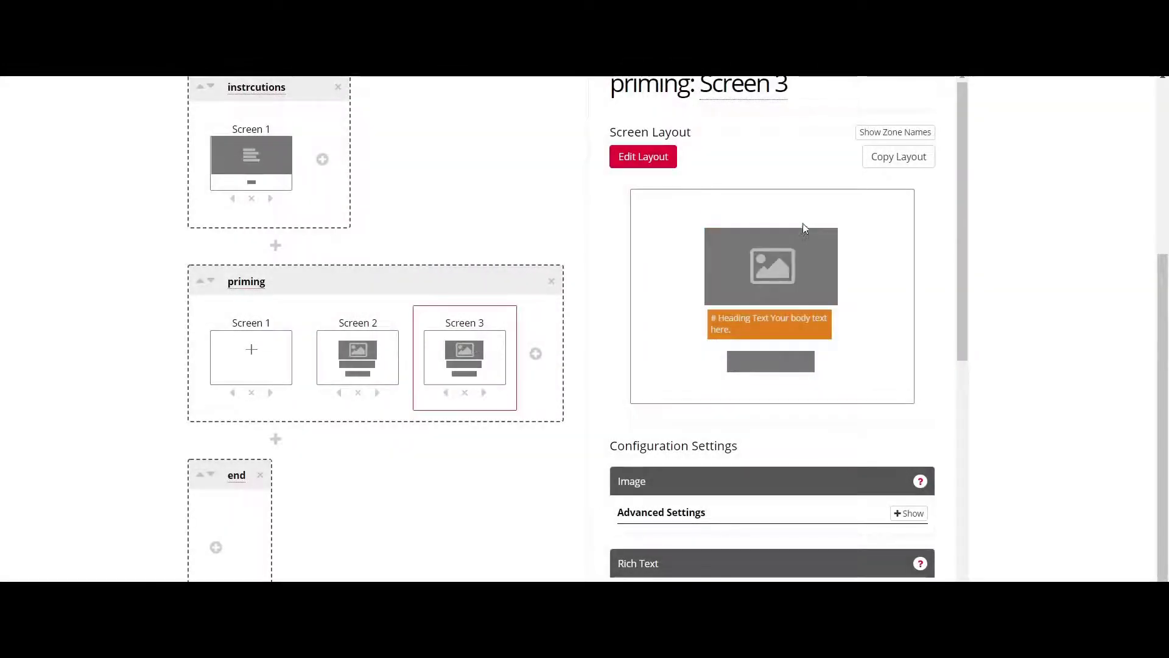
pyautogui.click(784, 256)
pyautogui.click(463, 193)
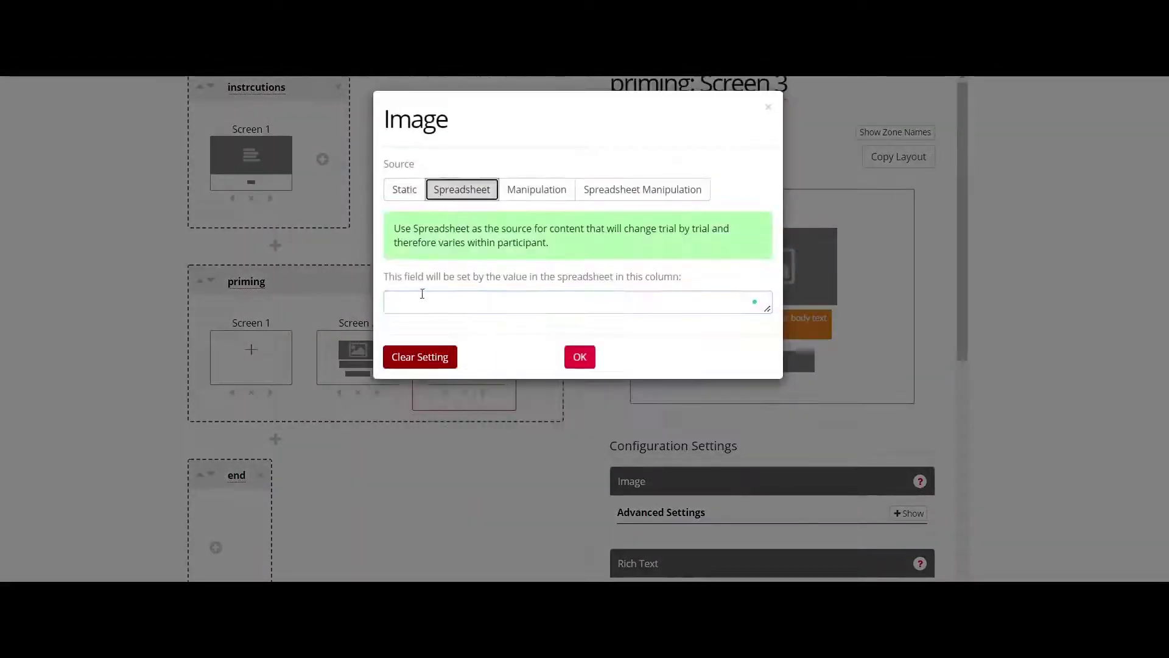
pyautogui.click(419, 299)
pyautogui.write('targetimage')
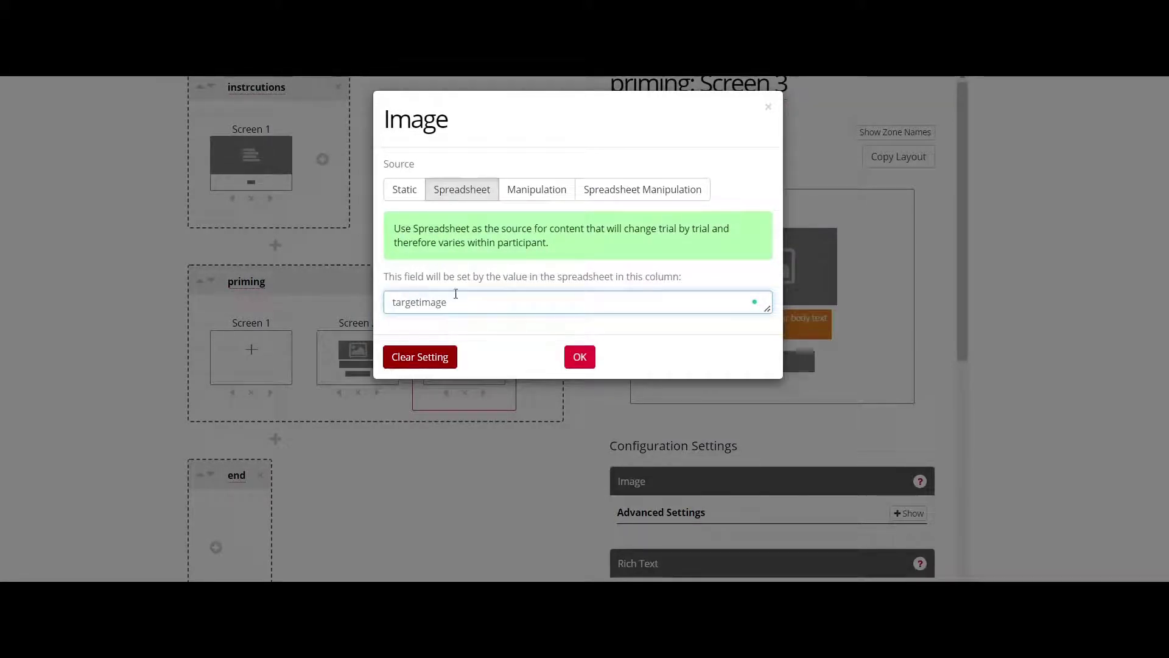
pyautogui.click(593, 364)
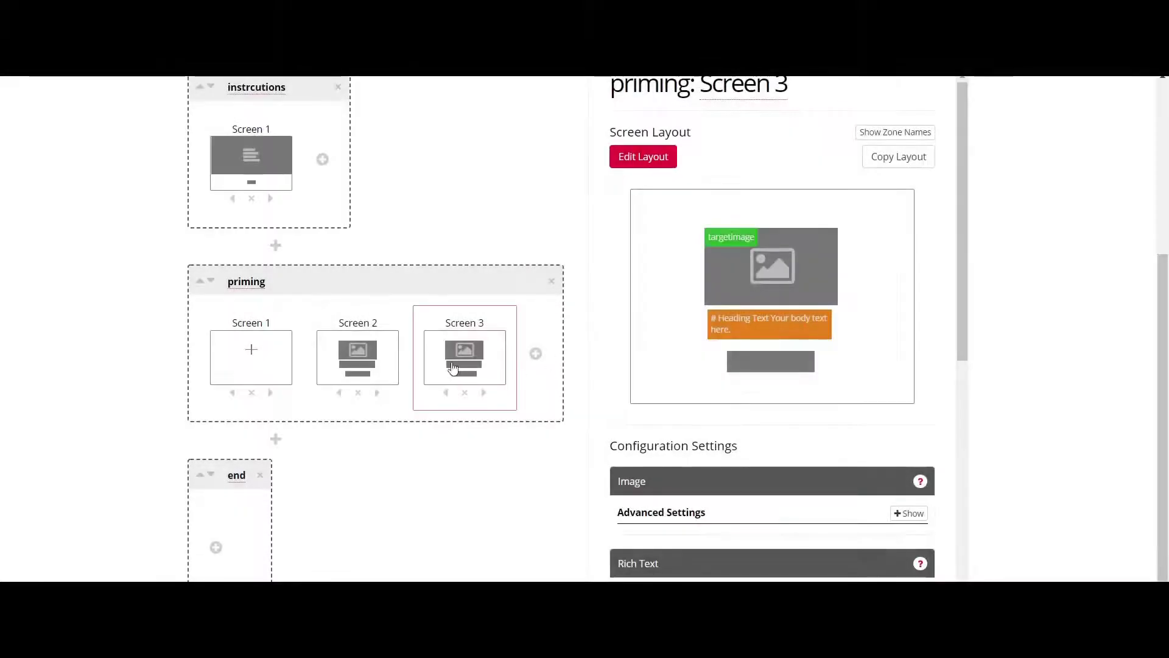
# Replace Screen 2's placeholder rich text with the static text "صف الصورة الظاهرة" and copy that text
pyautogui.click(373, 352)
pyautogui.click(776, 326)
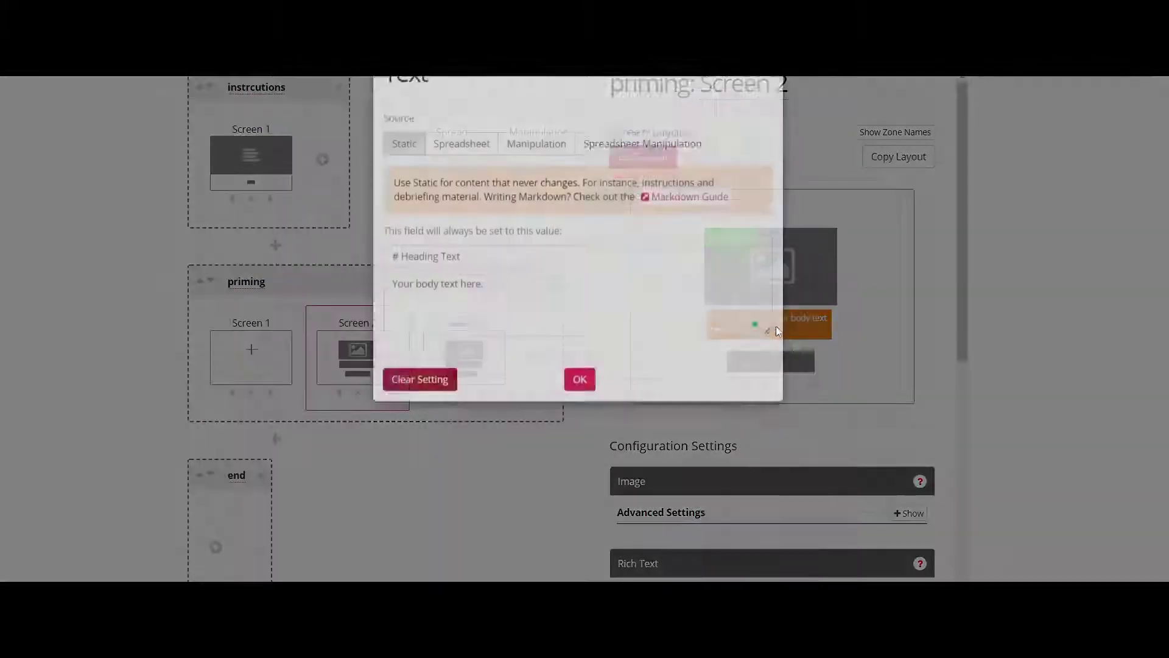
pyautogui.hotkey('ctrl', 'a')
pyautogui.press('BackSpace')
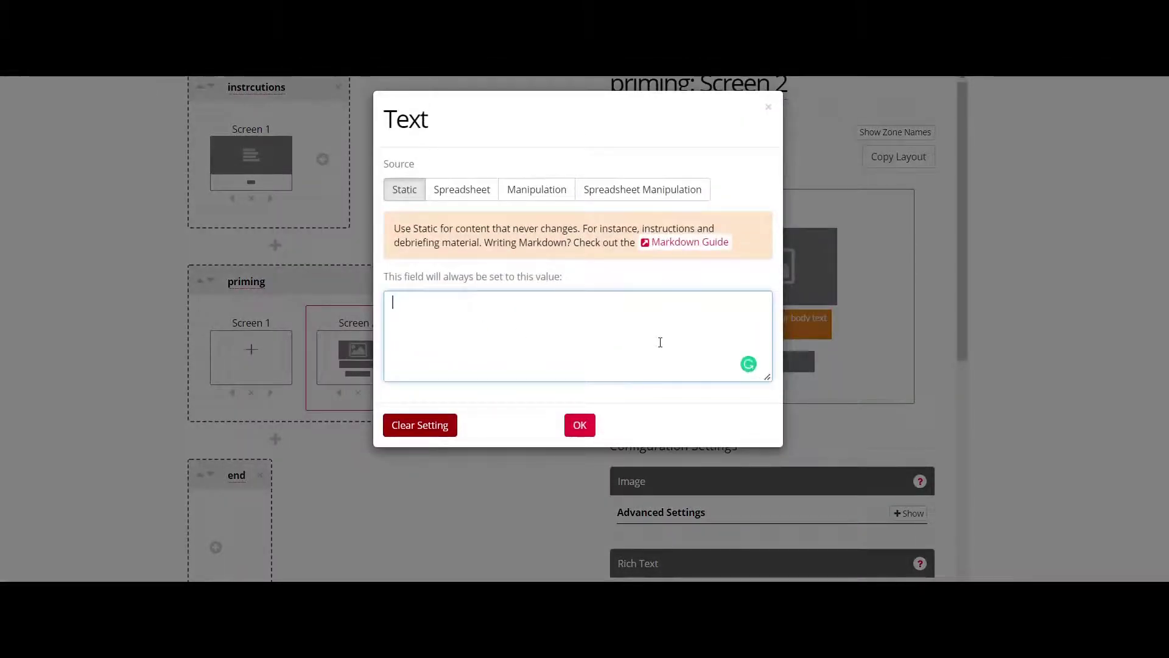
pyautogui.write('صف الصورة الظاهرة')
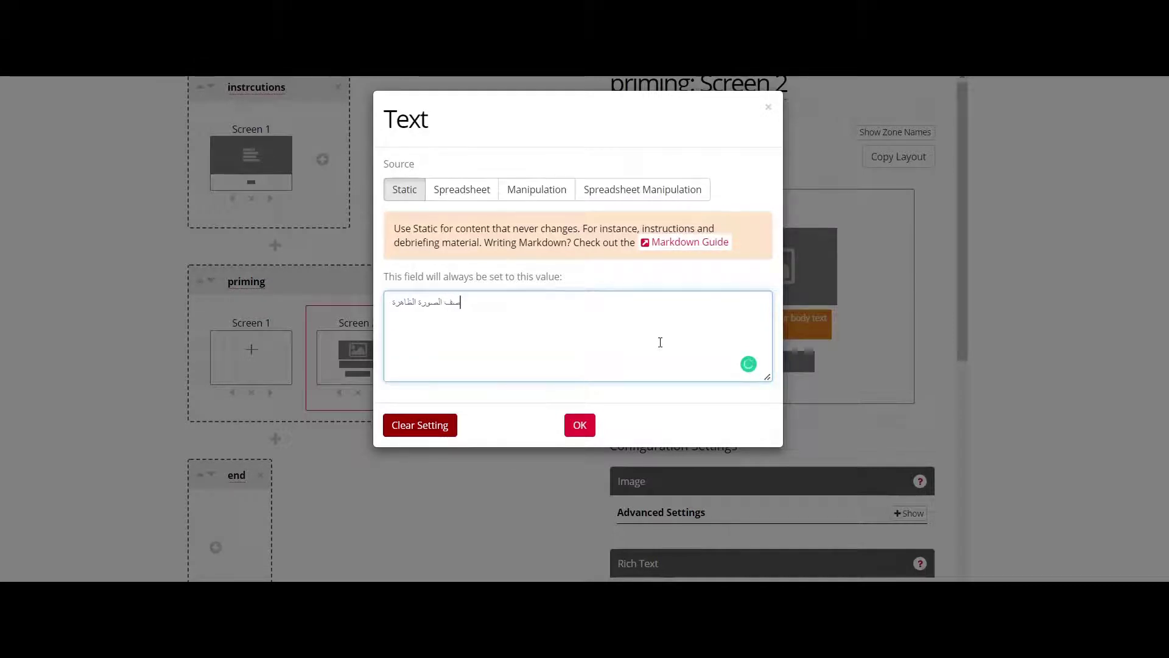
pyautogui.hotkey('ctrl', 'a')
pyautogui.hotkey('ctrl', 'c')
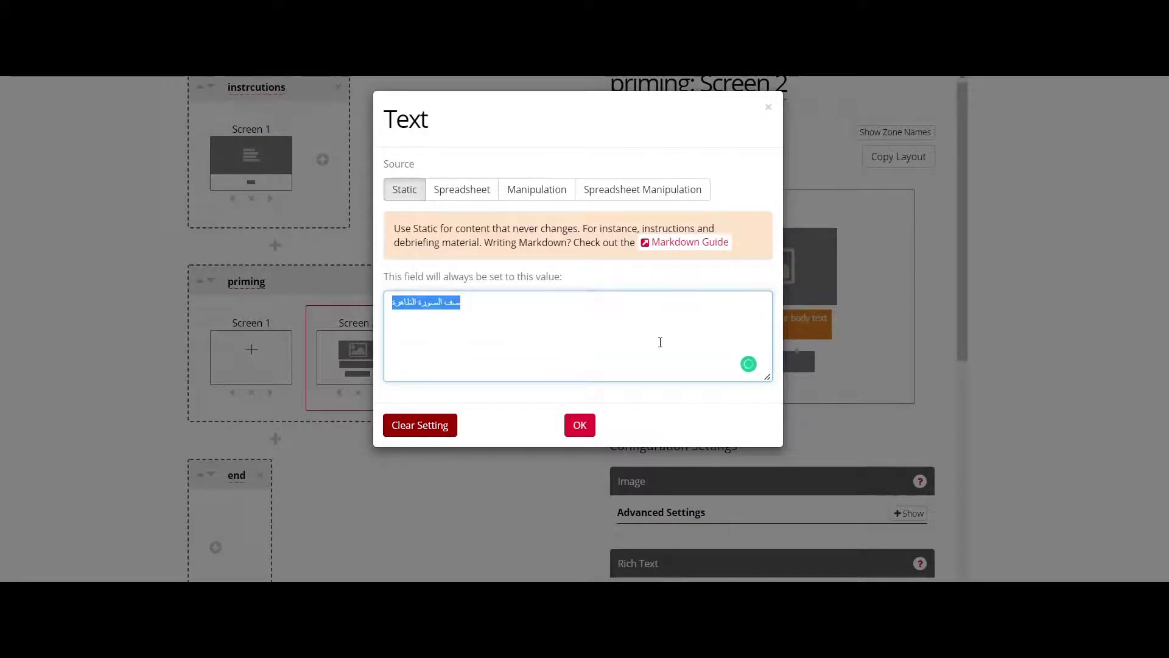
pyautogui.click(579, 425)
# Replace Screen 3's placeholder rich text with the copied static text "صف الصورة الظاهرة"
pyautogui.click(430, 348)
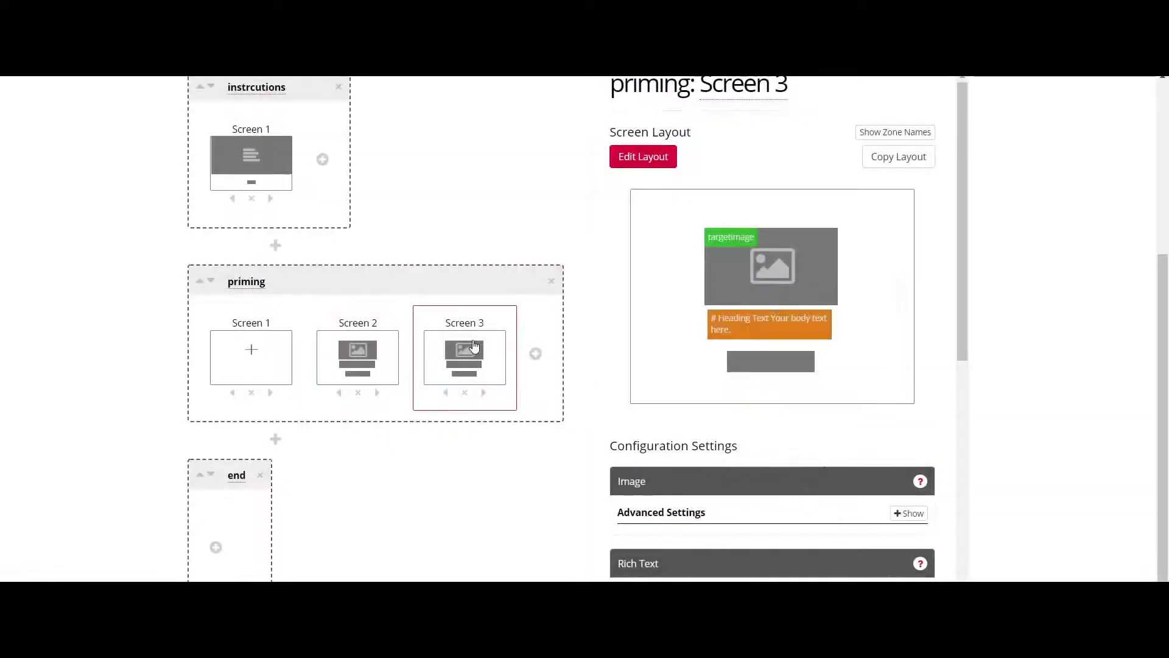
pyautogui.click(779, 317)
pyautogui.hotkey('ctrl', 'a')
pyautogui.hotkey('ctrl', 'v')
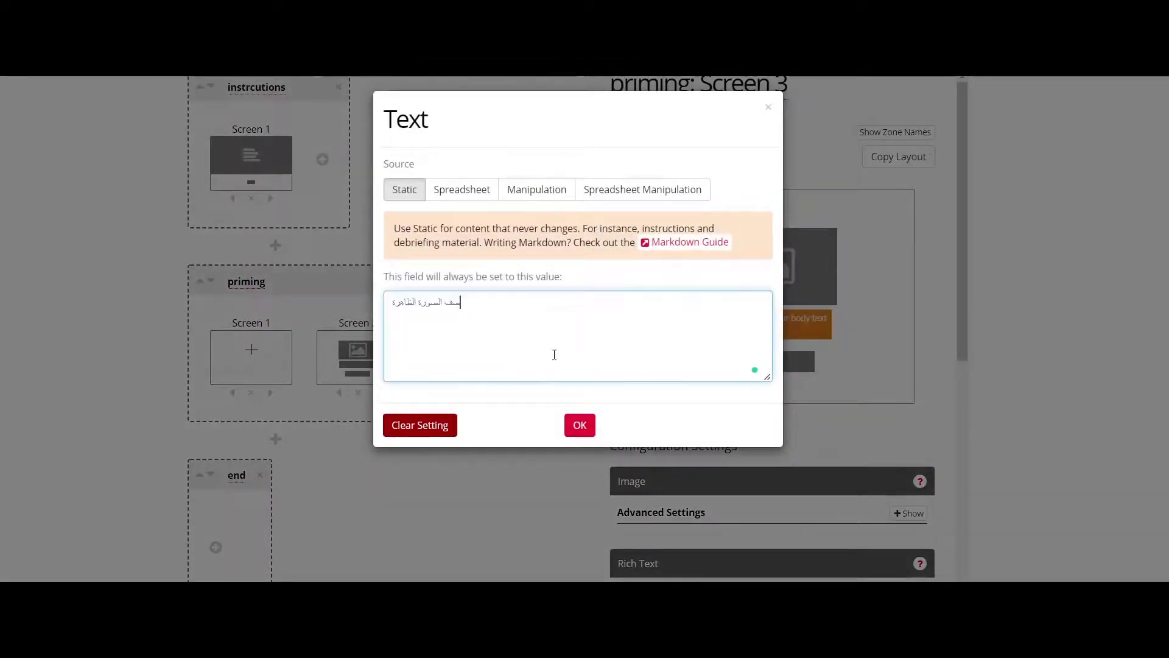
pyautogui.click(580, 425)
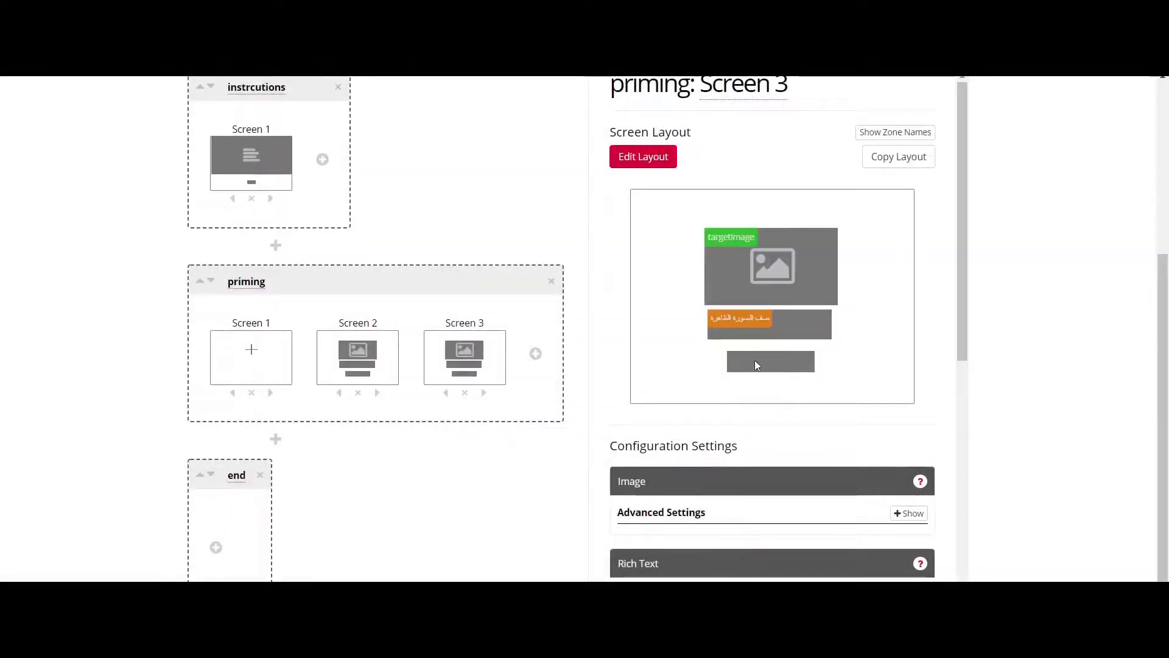
# Add a screen to the end display using the Rich Text template
pyautogui.click(251, 357)
pyautogui.click(216, 546)
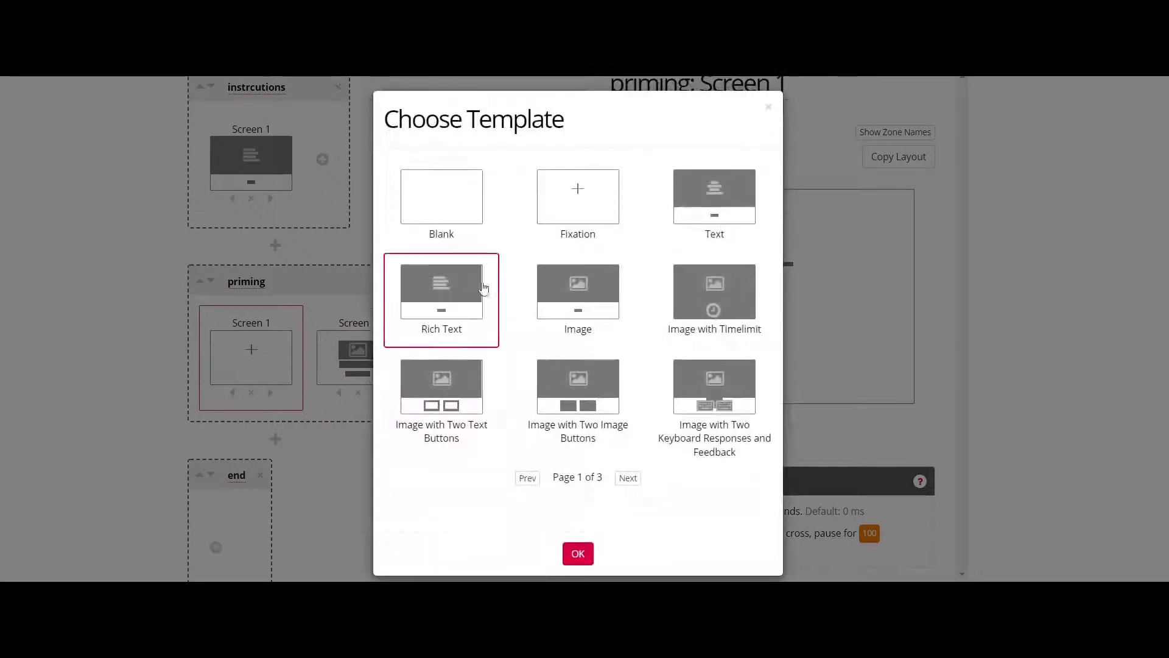
pyautogui.click(456, 304)
pyautogui.press('Return')
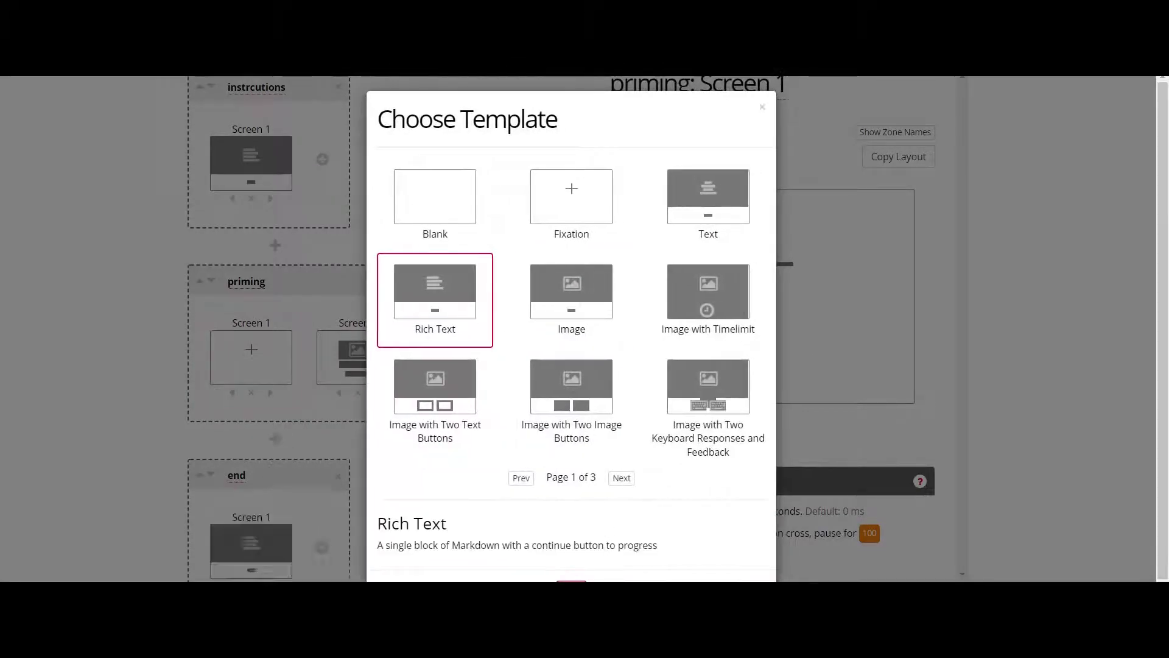
# Replace the placeholder rich text on the end display's Screen 1 with the static text "شكراً لك" and, below it, "لقد انتهيت"
pyautogui.click(275, 560)
pyautogui.click(767, 294)
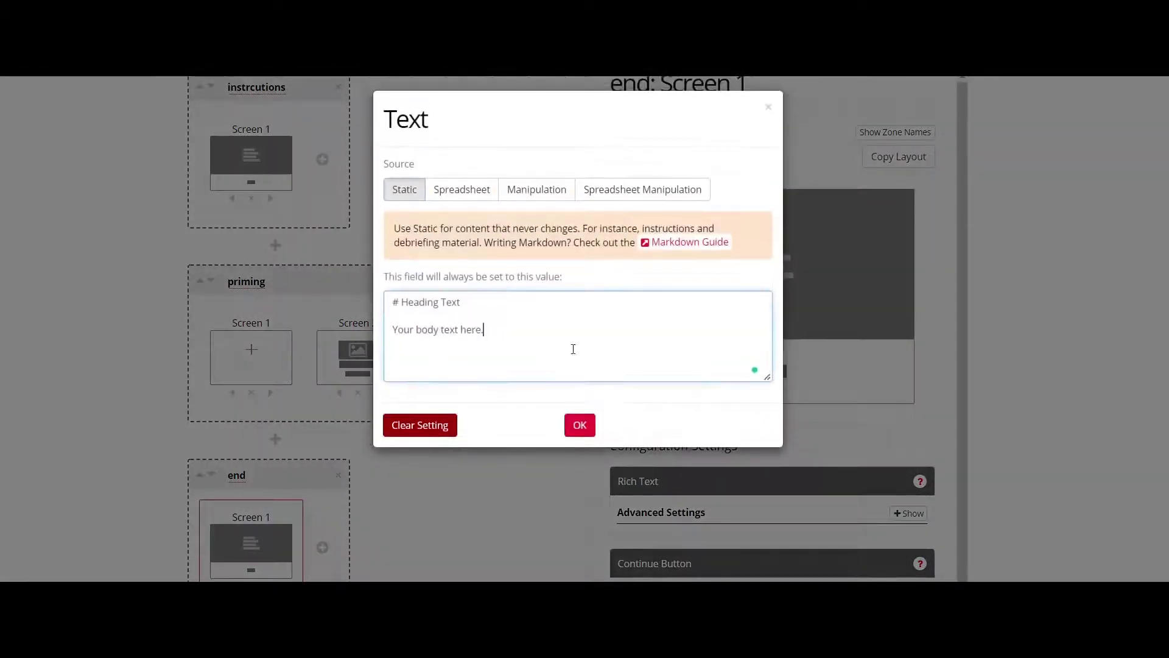
pyautogui.hotkey('ctrl', 'a')
pyautogui.press('BackSpace')
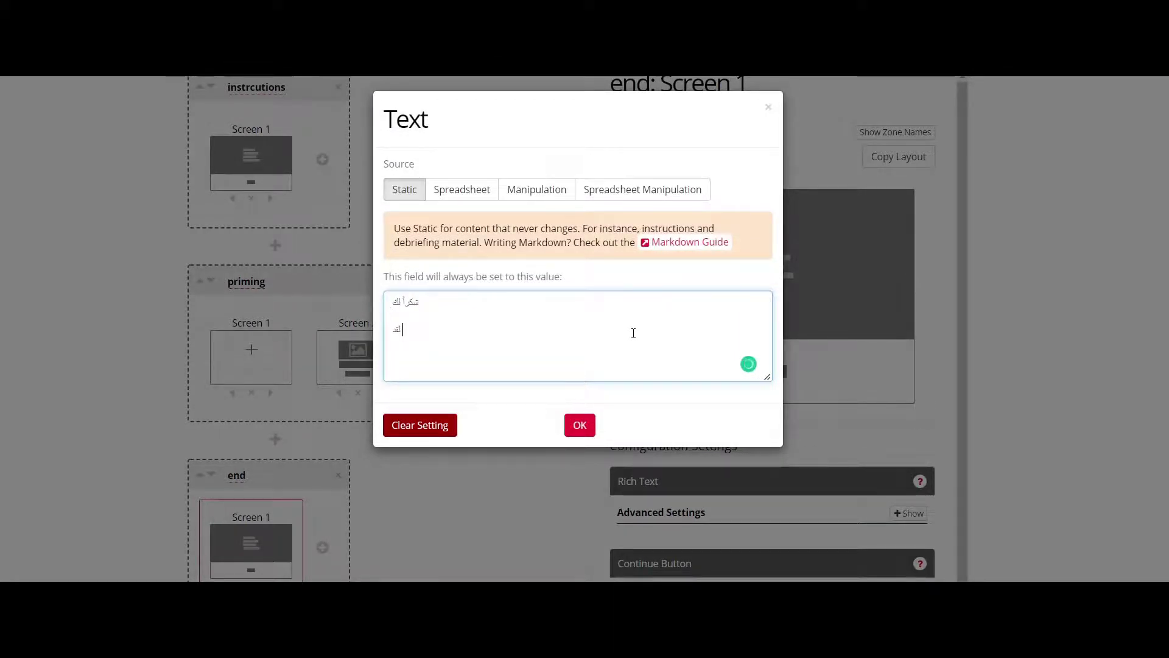
pyautogui.write('انت')
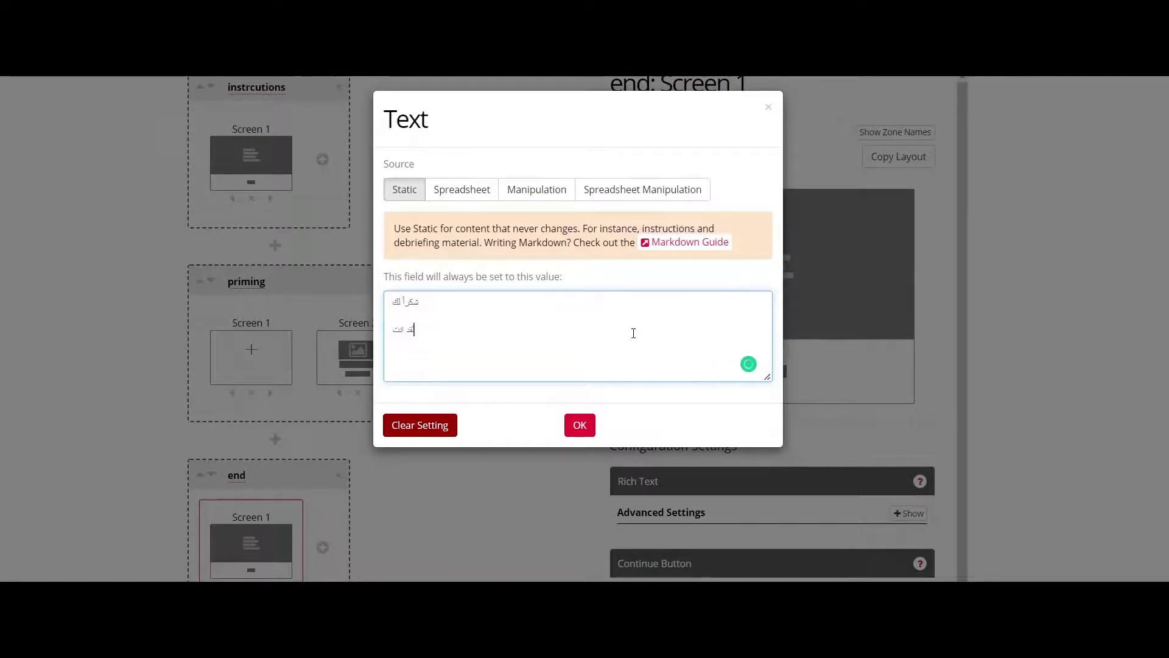
pyautogui.write('هيت')
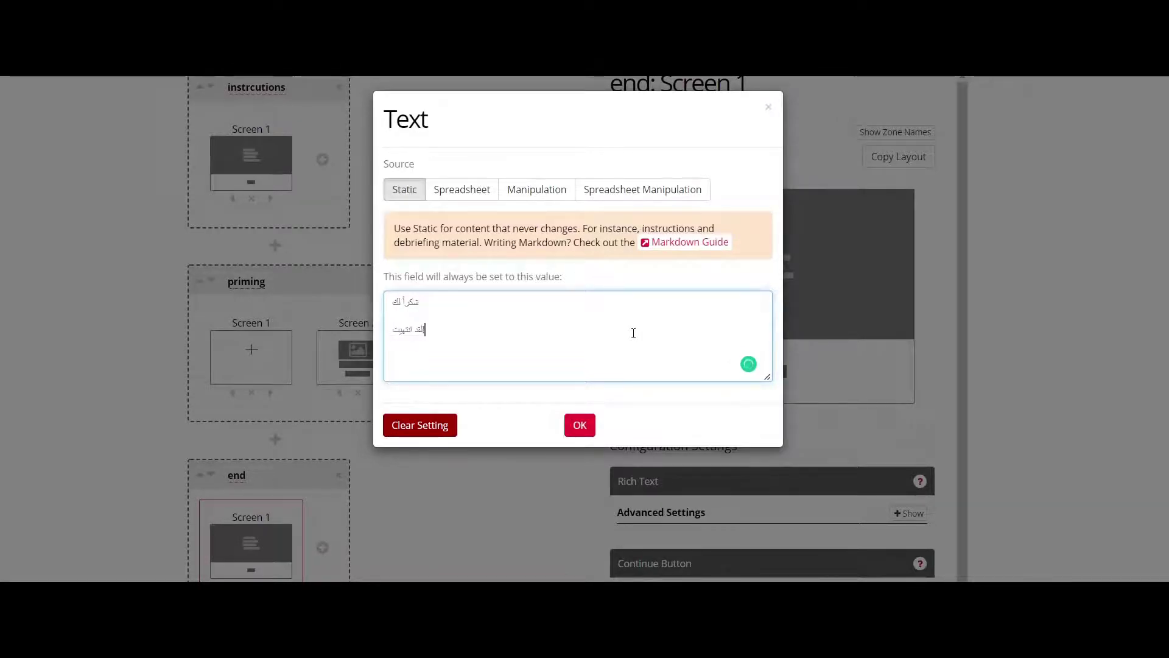
pyautogui.click(578, 426)
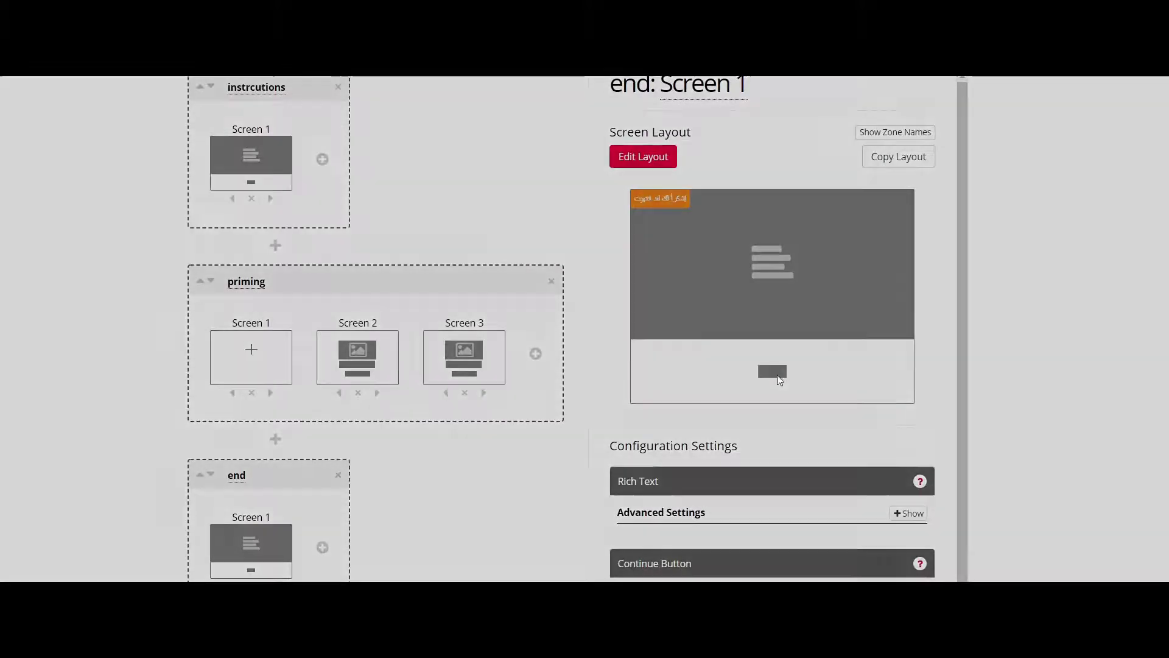
# Set the continue button label on the end display's Screen 1 to the static text "انتهاء"
pyautogui.click(777, 374)
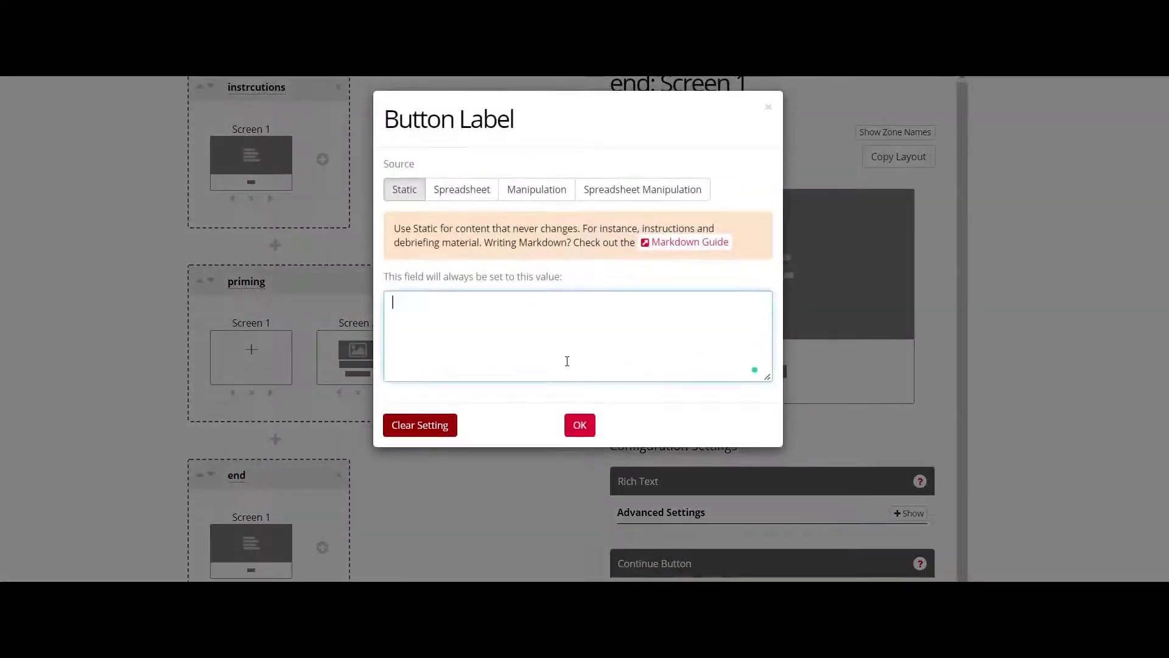
pyautogui.write('تهاء')
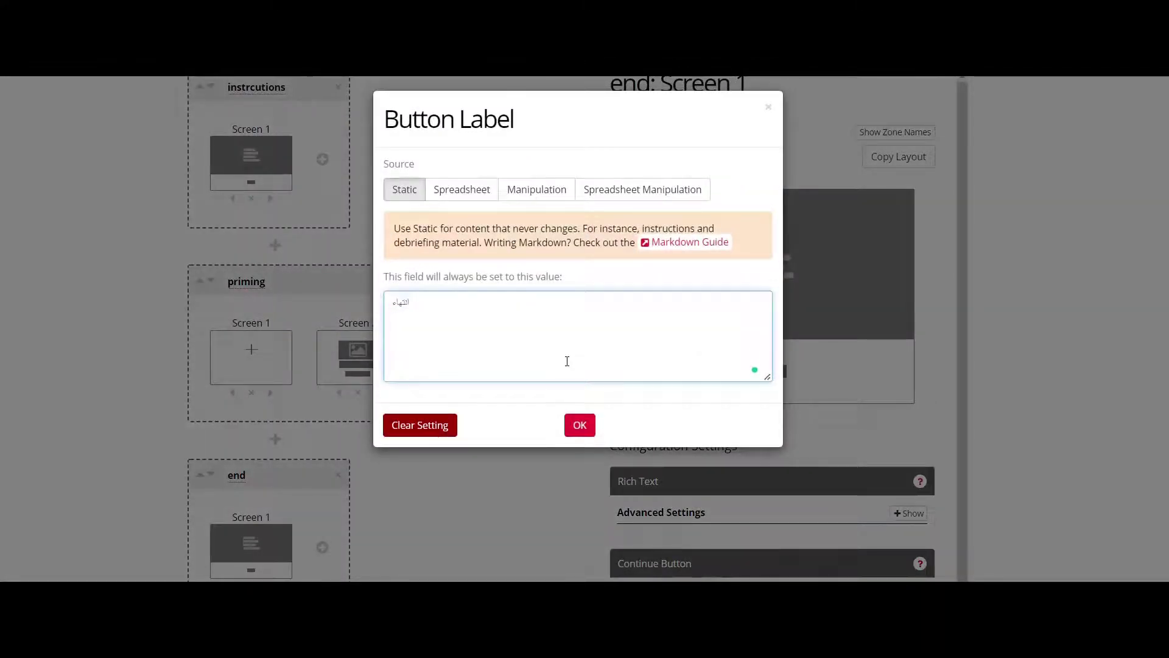
pyautogui.click(579, 425)
# Upload the images primeimage and targetimage from the Pictures folder as new stimuli for the task
pyautogui.scroll(5, 476, 214)
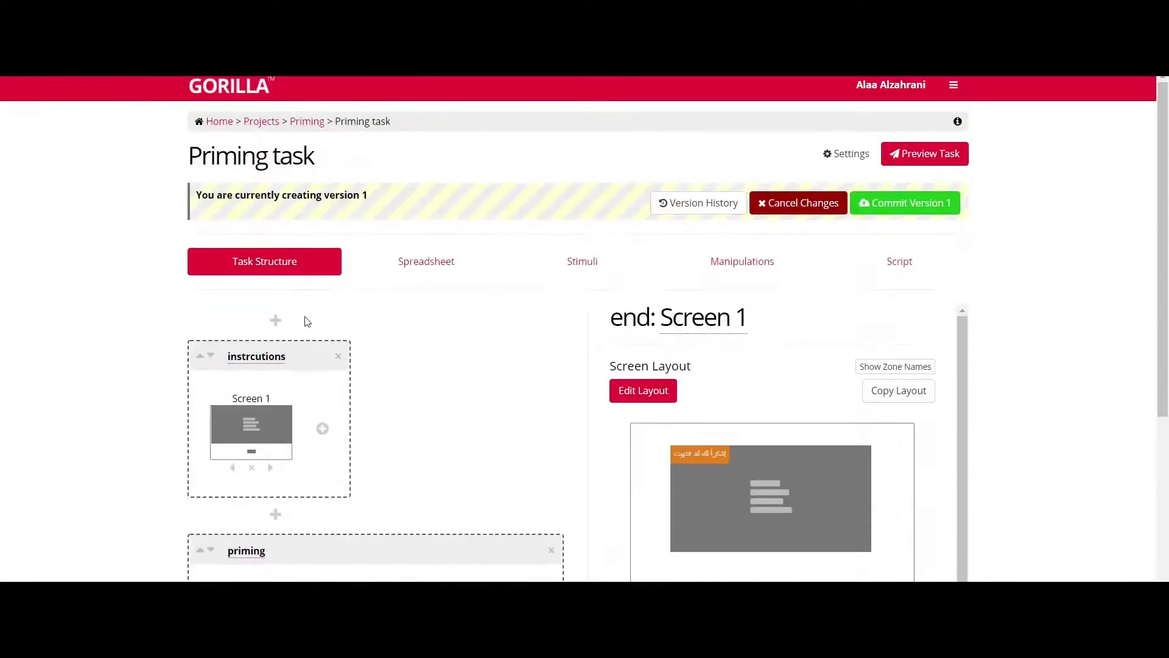
pyautogui.click(417, 274)
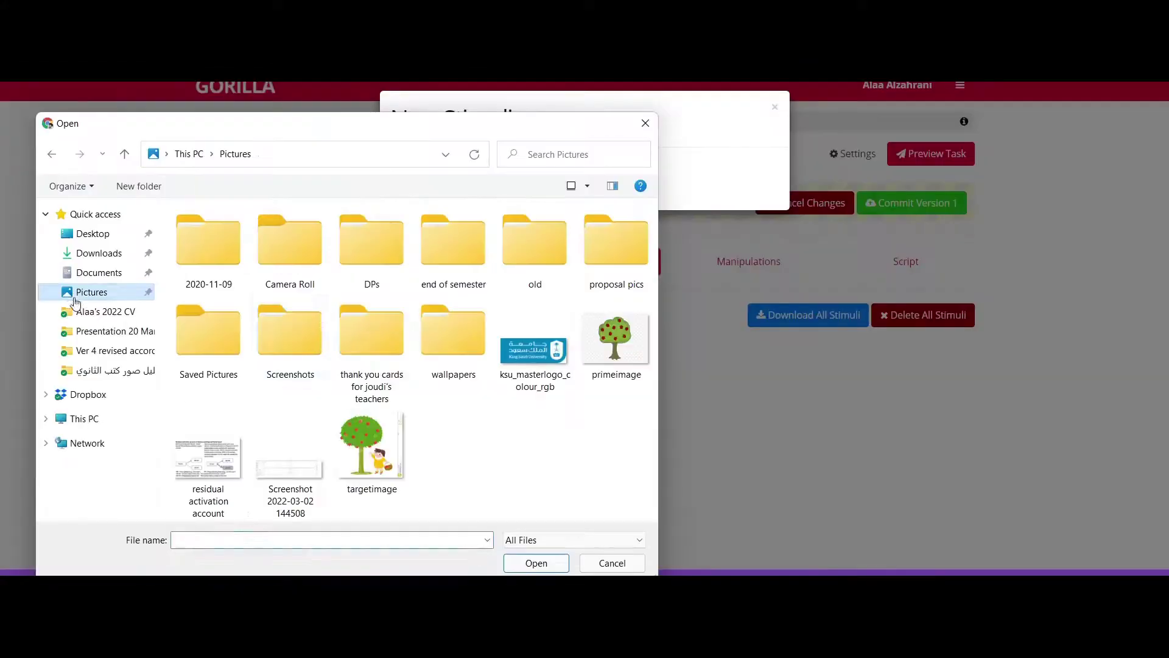
pyautogui.click(618, 353)
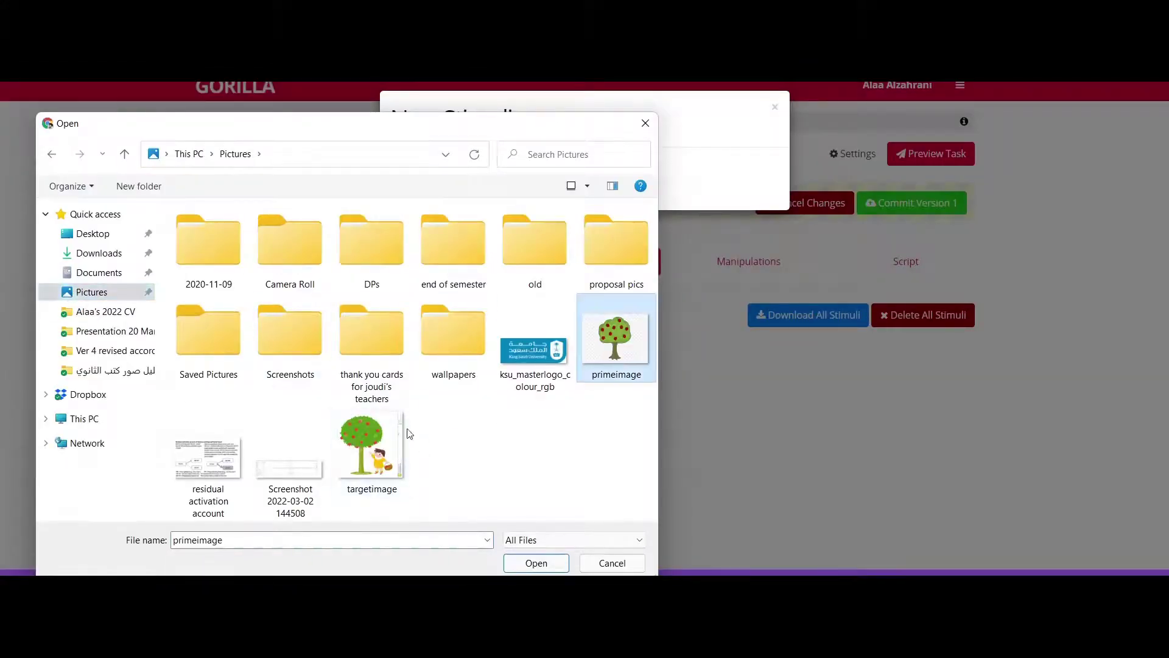
pyautogui.keyDown('ctrl'); pyautogui.click(403, 432); pyautogui.keyUp('ctrl')
pyautogui.click(536, 563)
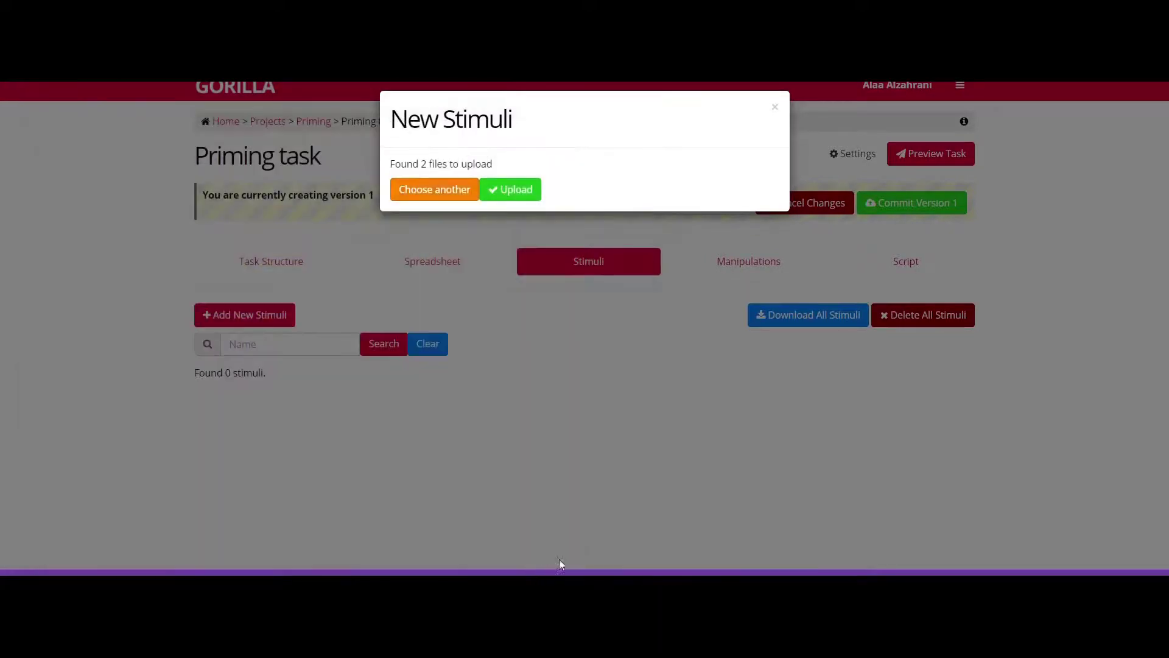
pyautogui.click(518, 195)
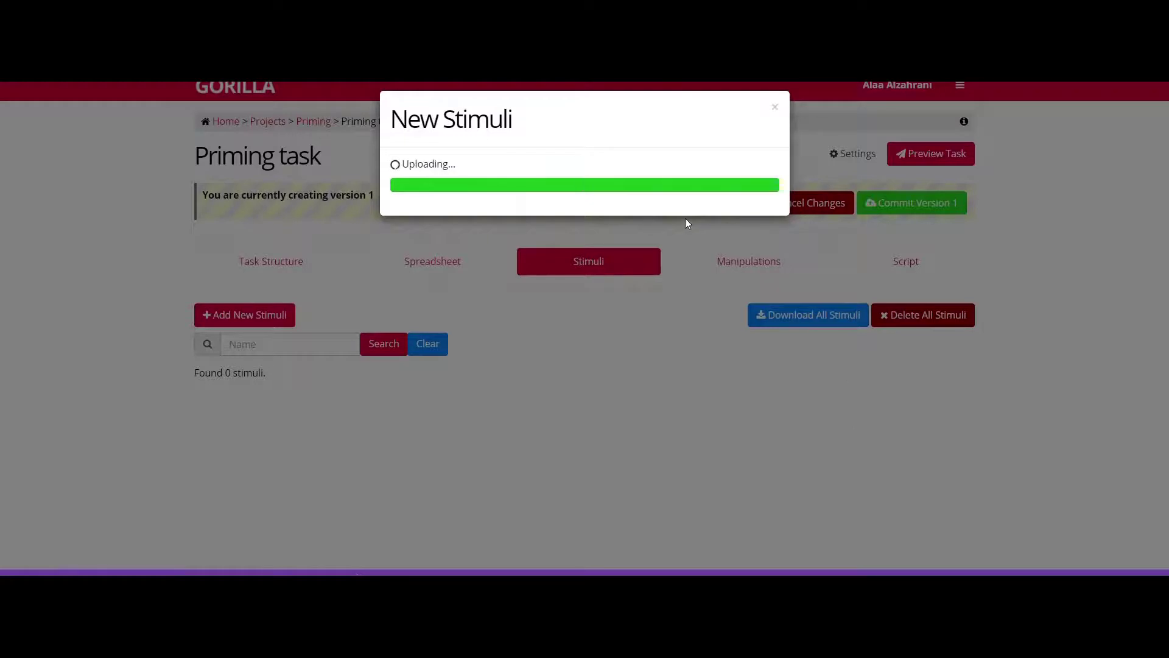
pyautogui.click(429, 204)
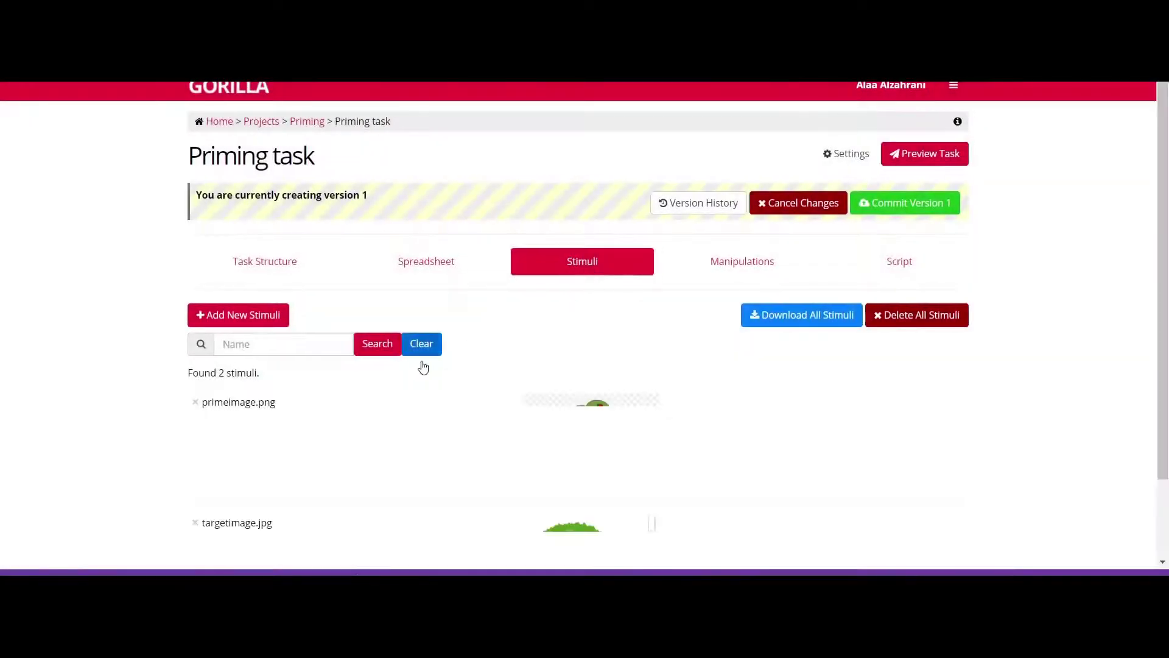
pyautogui.scroll(-2, 340, 407)
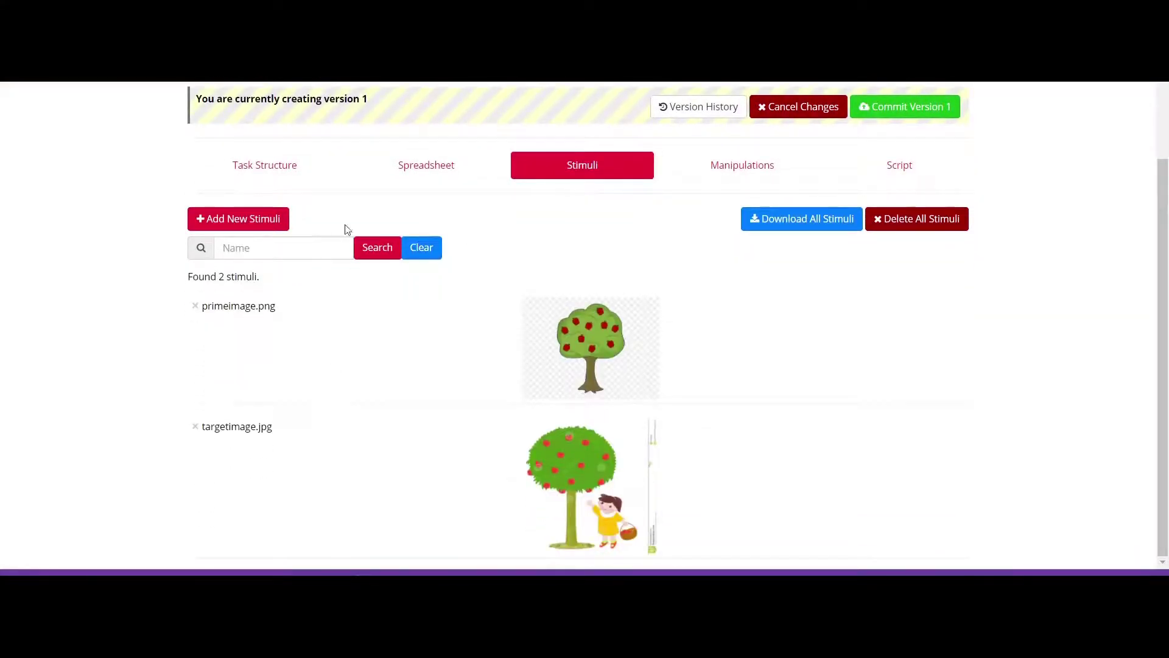
# Download the task spreadsheet in XLSX format
pyautogui.click(426, 166)
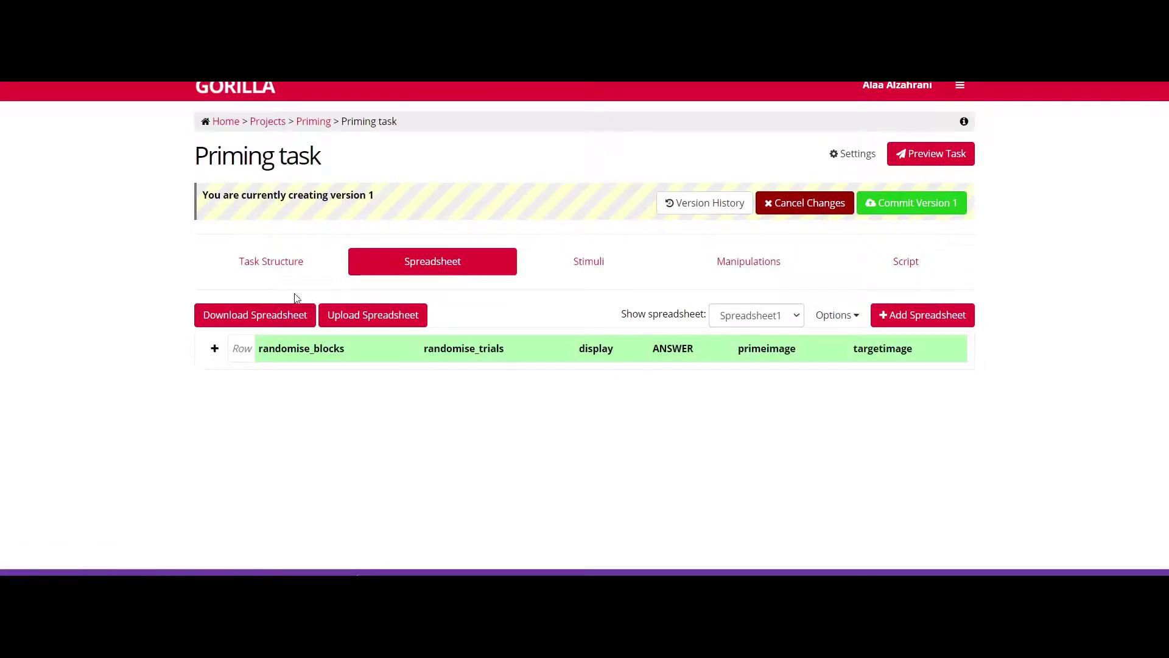
pyautogui.click(261, 313)
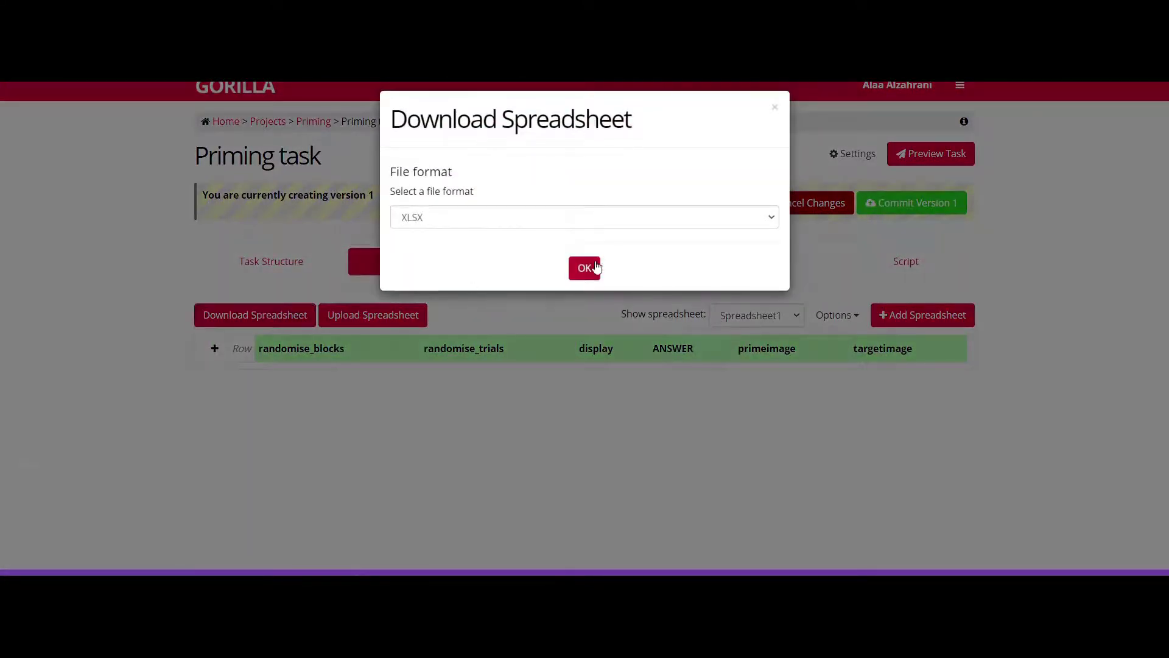
pyautogui.click(584, 265)
pyautogui.click(591, 266)
pyautogui.scroll(-2, 275, 465)
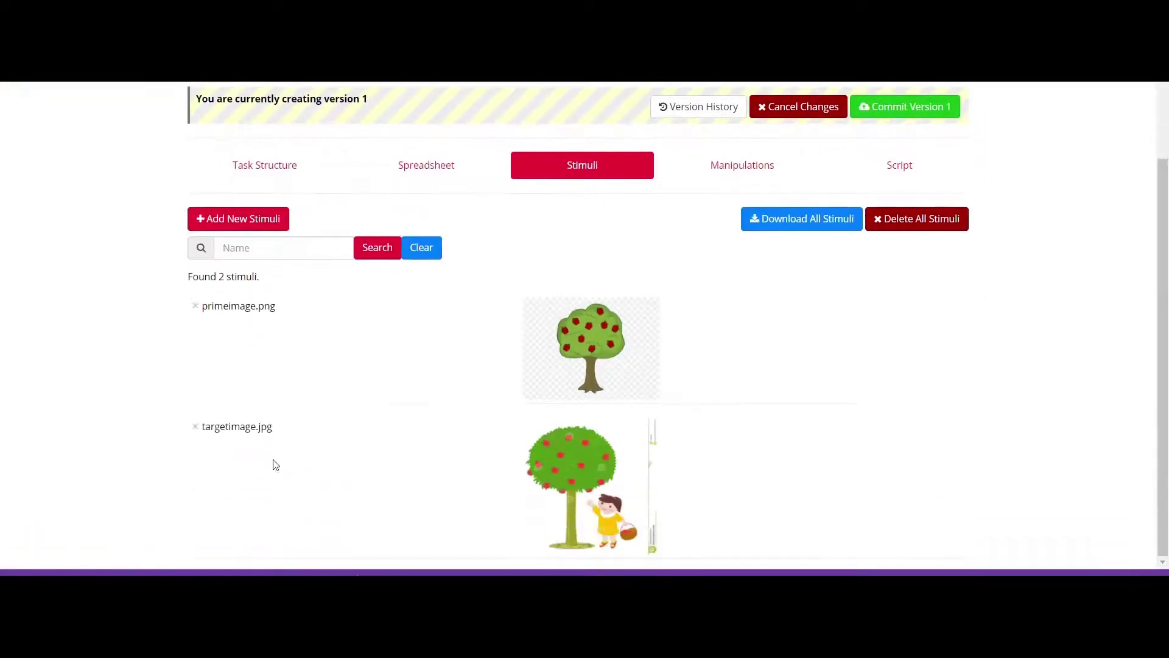
# Open the downloaded file "spreadsheet (3)" from the Downloads folder in Excel
pyautogui.rightClick(158, 583)
pyautogui.click(206, 532)
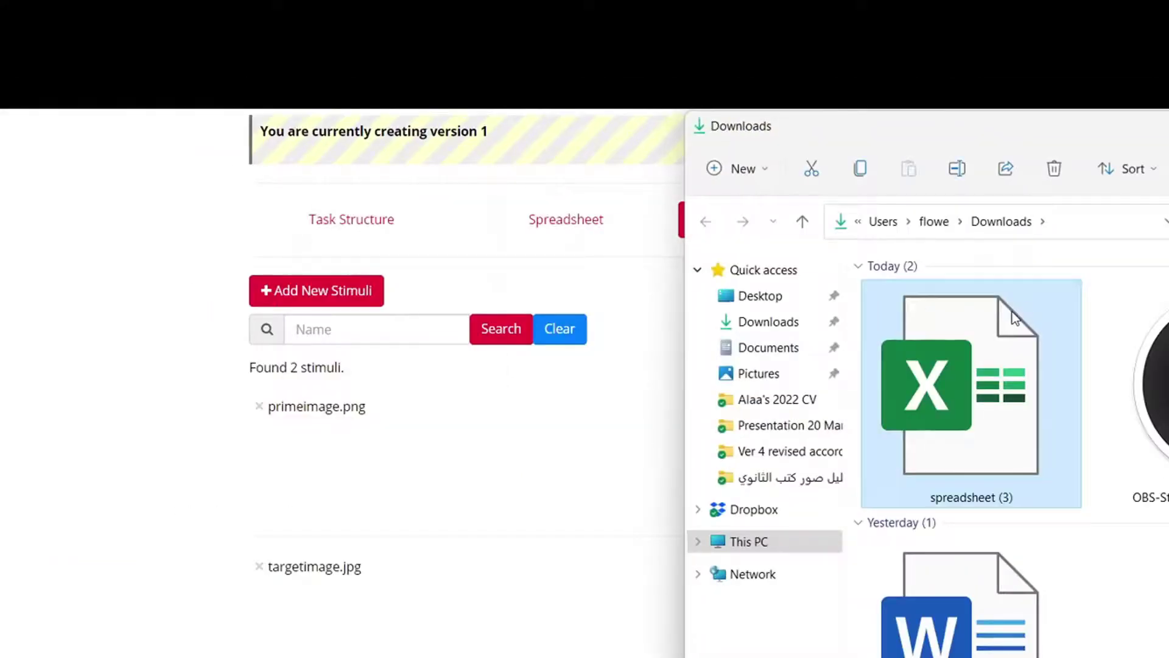
pyautogui.doubleClick(1013, 317)
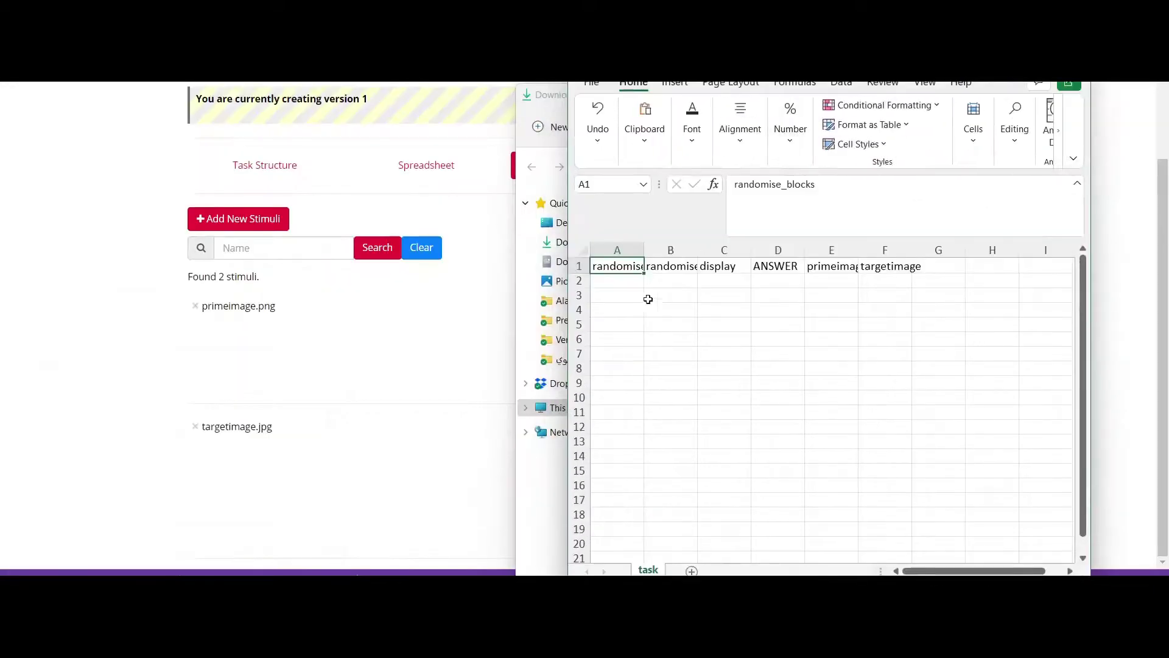
# Fit the randomise_blocks and randomise_trials columns to their headings and select the first empty cell under display
pyautogui.doubleClick(645, 250)
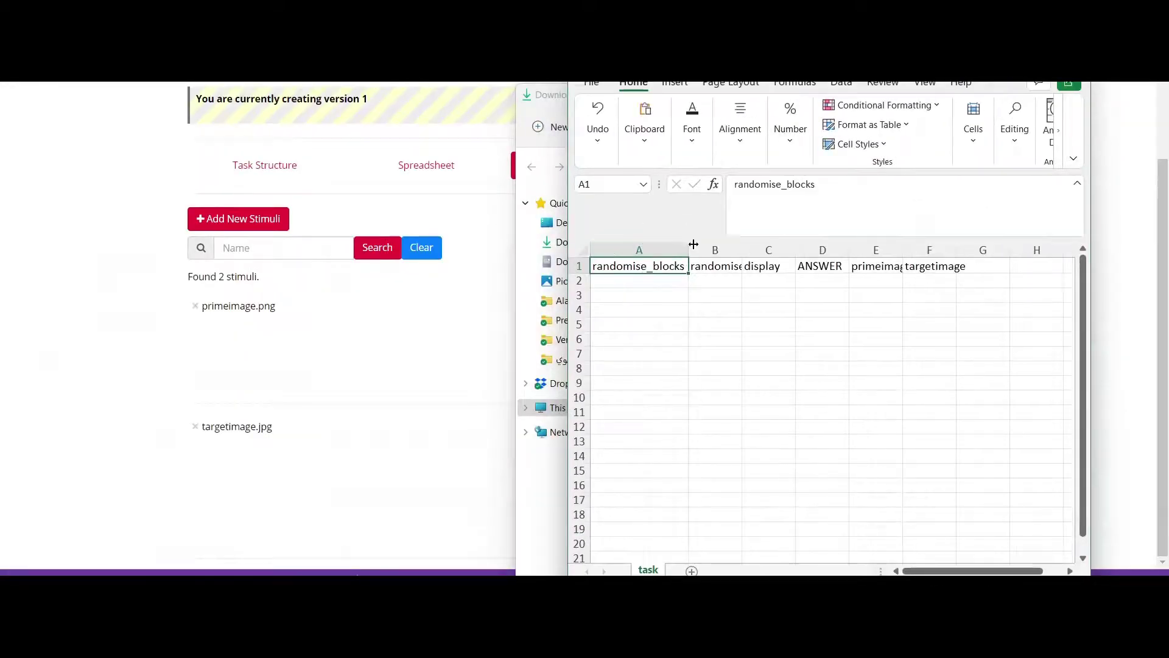
pyautogui.doubleClick(746, 246)
pyautogui.click(798, 294)
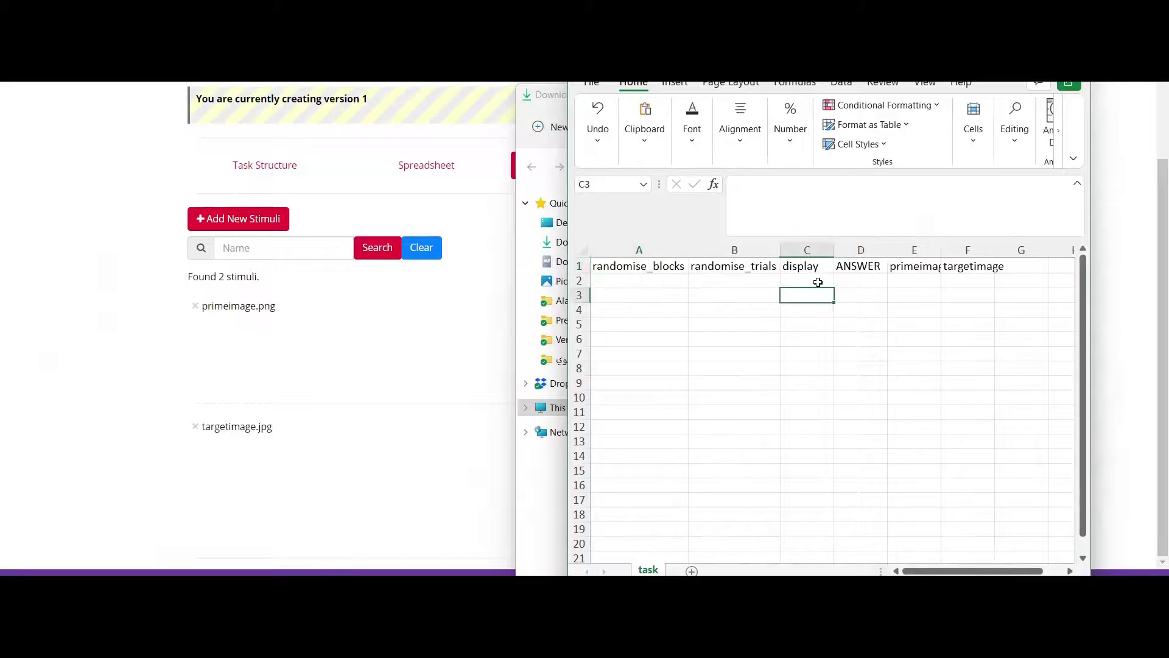
pyautogui.click(817, 282)
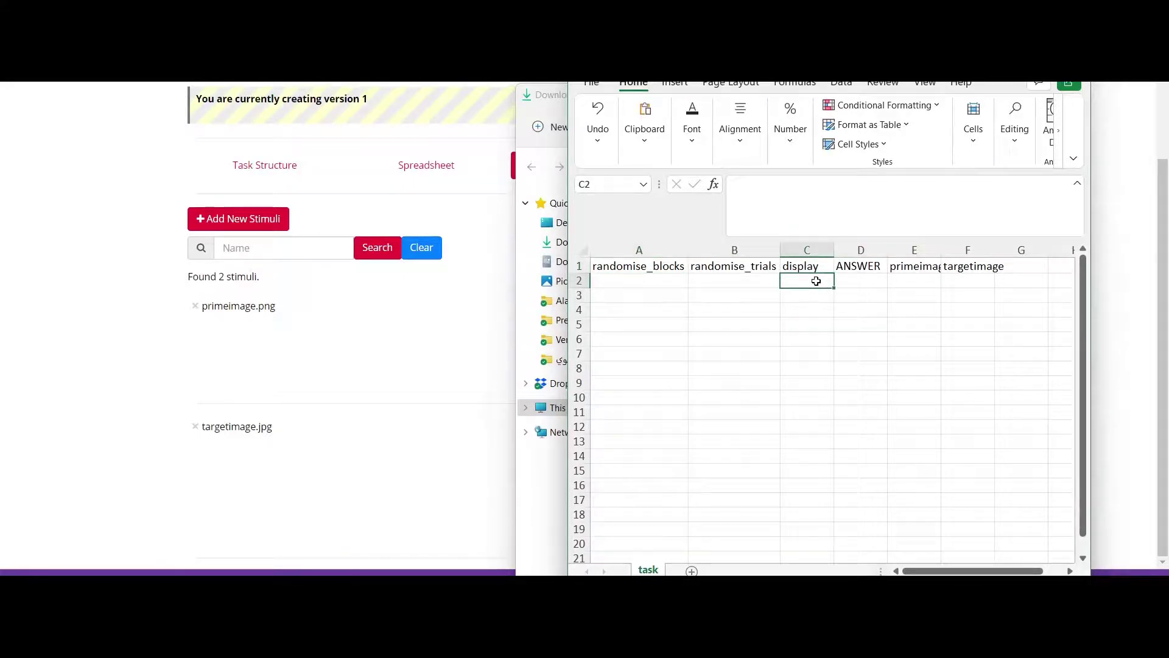
# Show the Gorilla task structure side by side with the Excel spreadsheet
pyautogui.click(384, 323)
pyautogui.click(264, 165)
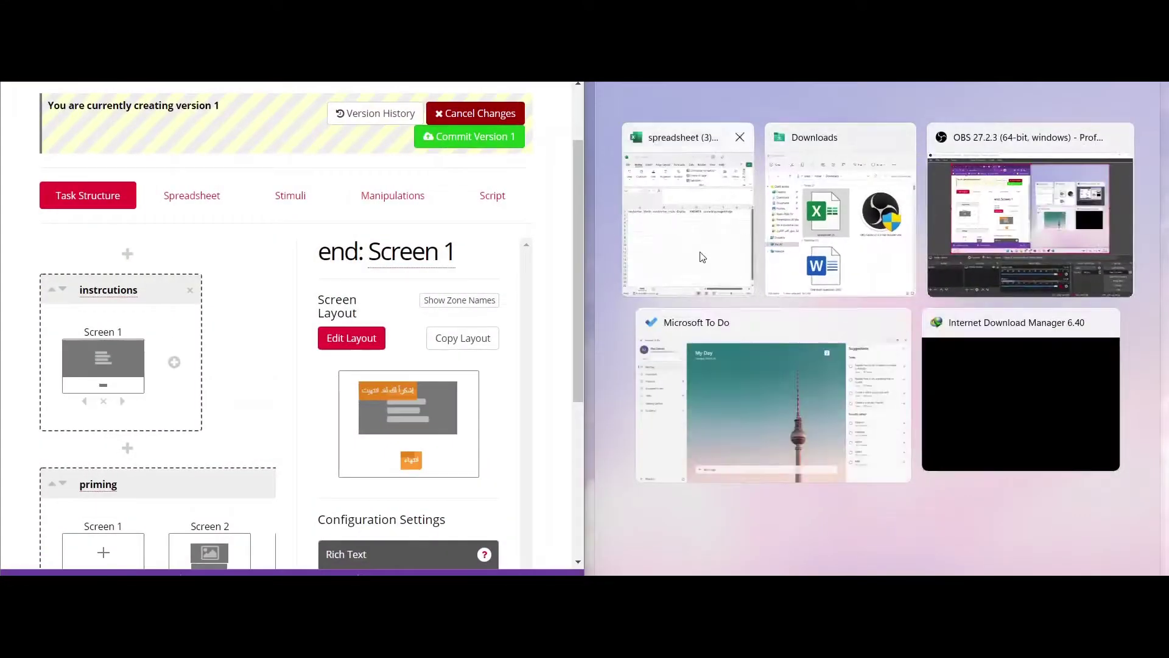
pyautogui.click(699, 252)
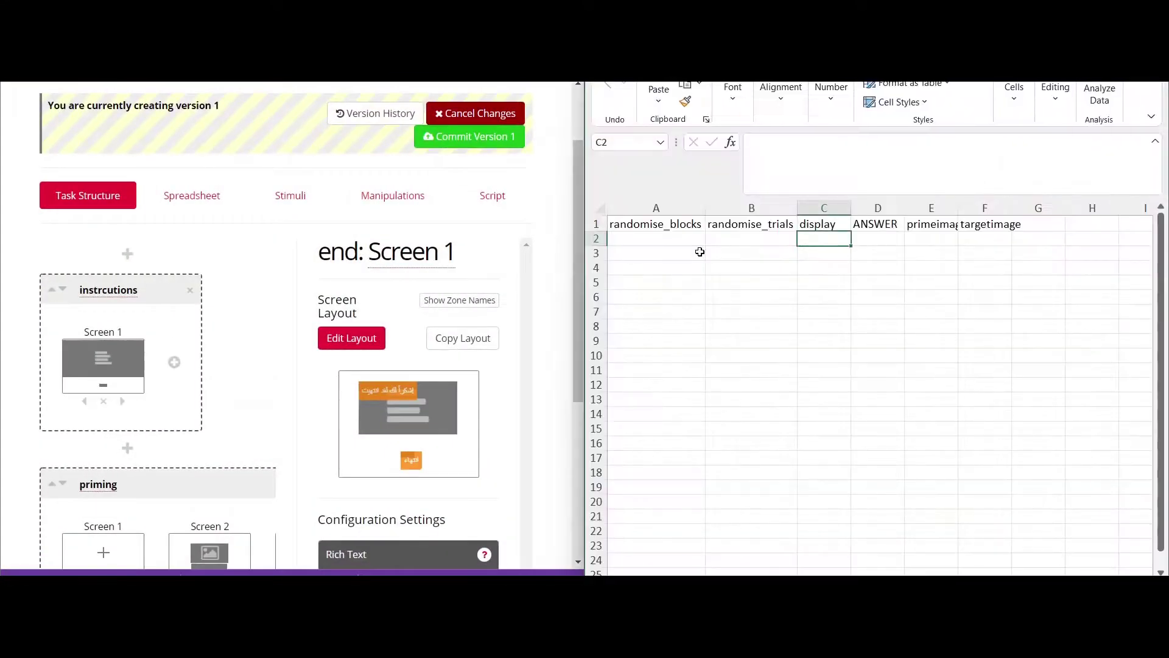
# Copy the first display's name "instrcutions" from the task structure into cell C2 of the display column
pyautogui.moveTo(144, 291); pyautogui.dragTo(82, 294)
pyautogui.hotkey('ctrl', 'c')
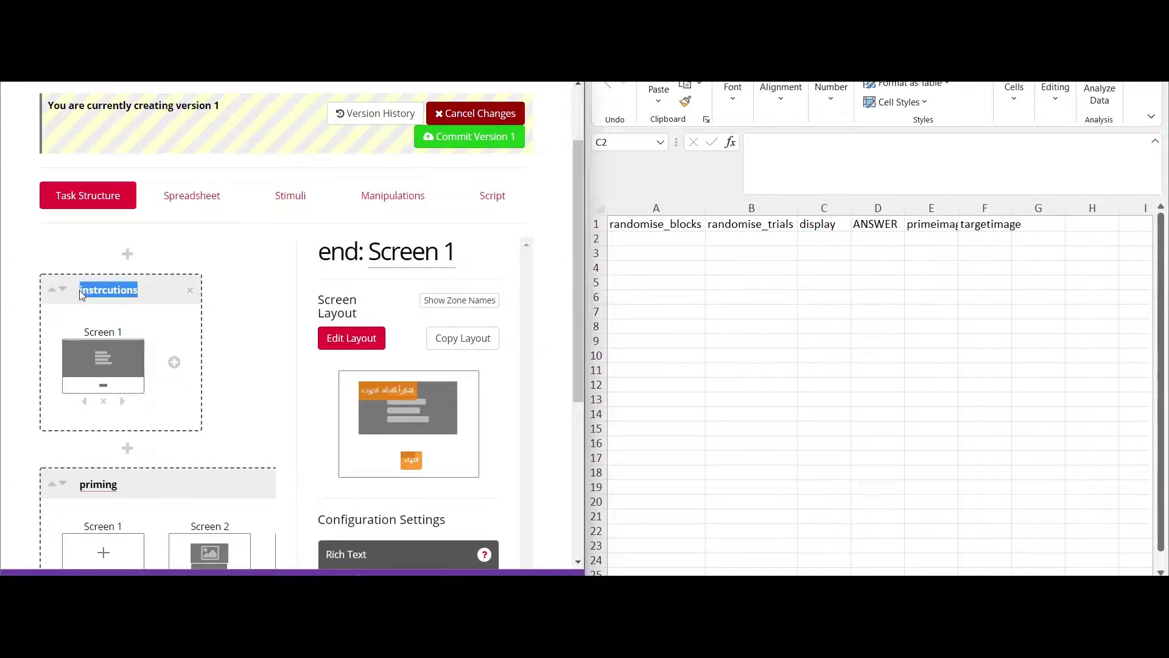
pyautogui.click(815, 252)
pyautogui.doubleClick(827, 236)
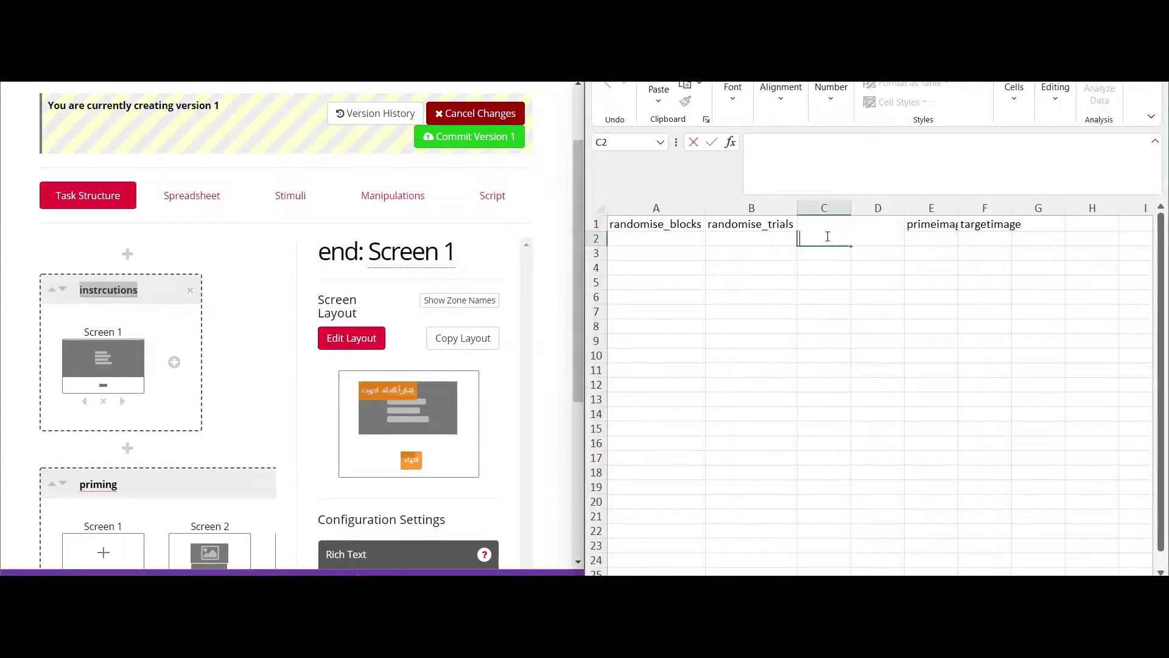
pyautogui.hotkey('ctrl', 'v')
# Enter the other display names in the display column: "priming" in C3 and "end" in C4
pyautogui.click(236, 326)
pyautogui.scroll(-4, 256, 366)
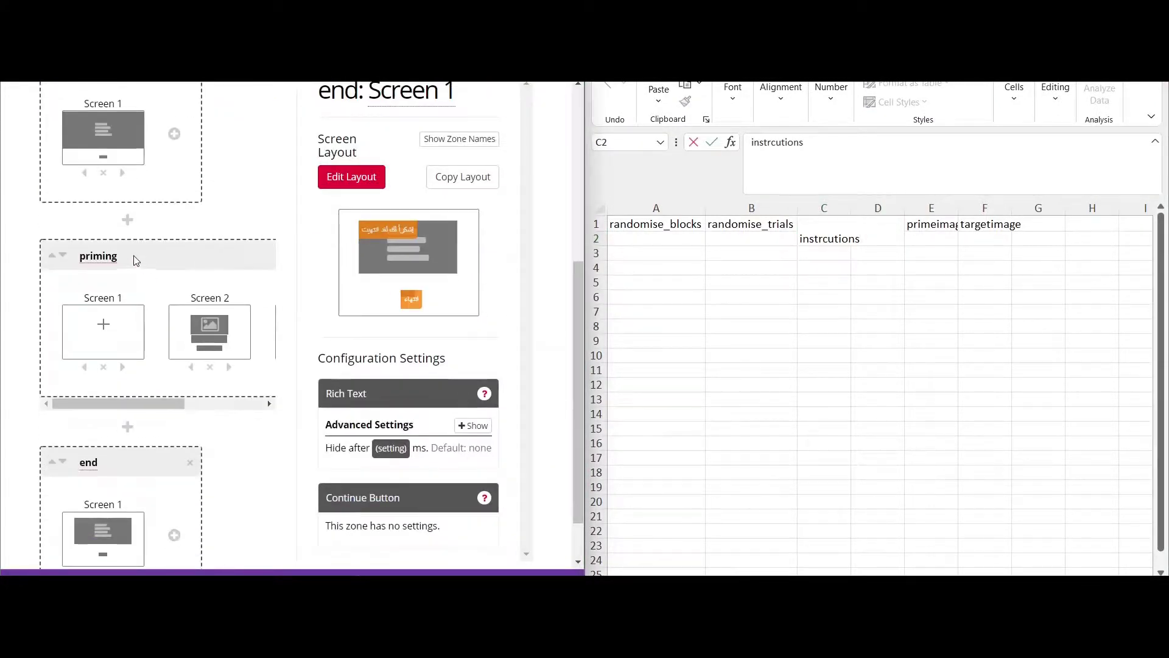
pyautogui.click(820, 252)
pyautogui.write('p')
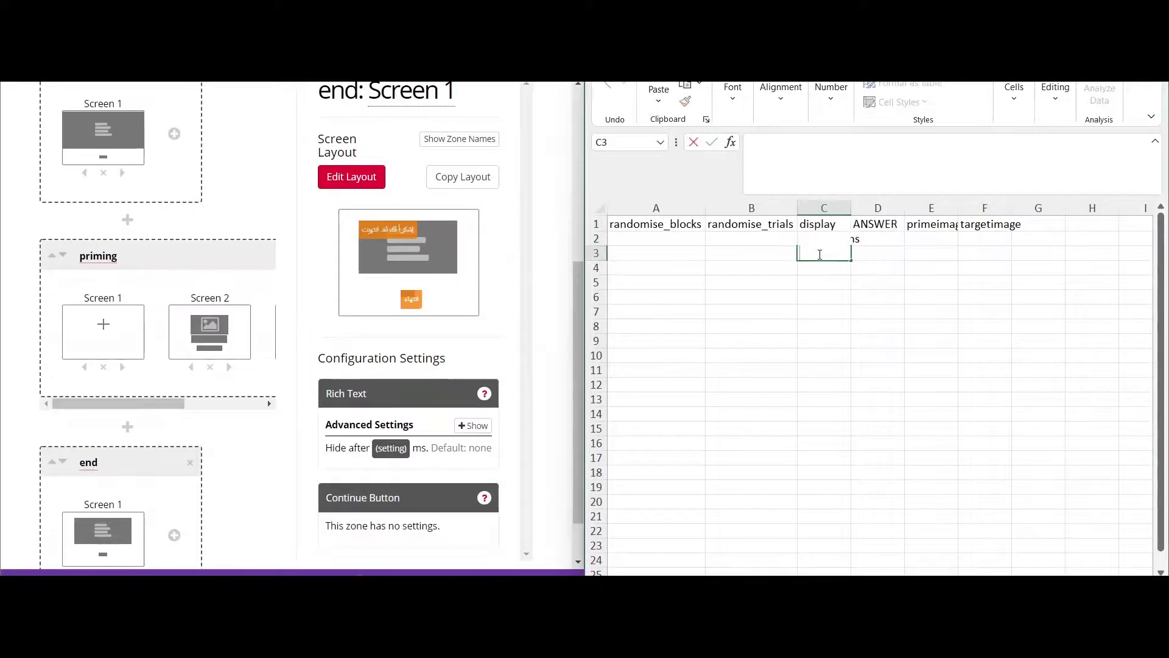
pyautogui.write('riming')
pyautogui.press('Return')
pyautogui.write('end')
pyautogui.press('Return')
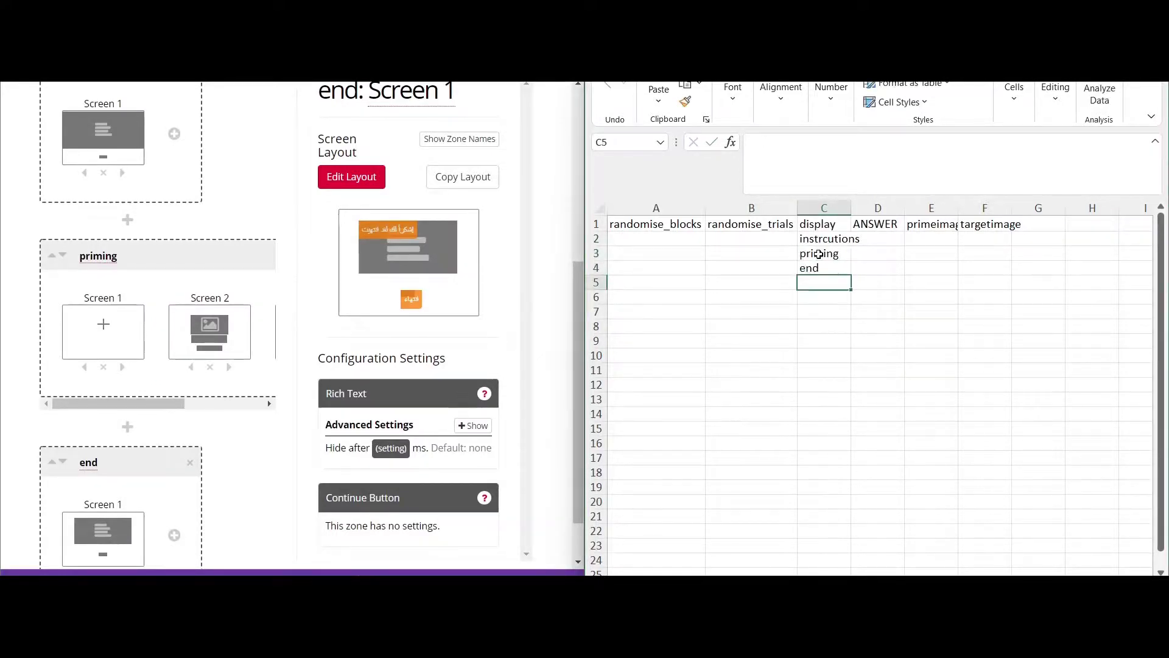
# Fit the primeimage column to its heading and copy the stimulus file name "primeimage.png" from Gorilla's stimuli list into cell E3
pyautogui.doubleClick(956, 213)
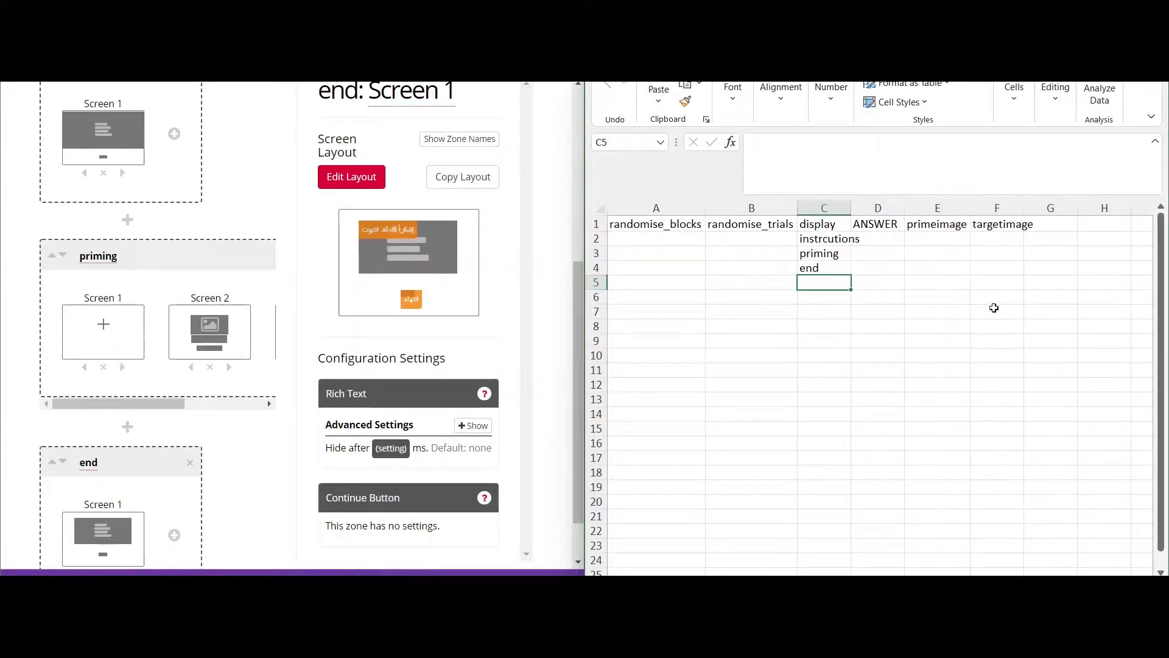
pyautogui.click(924, 238)
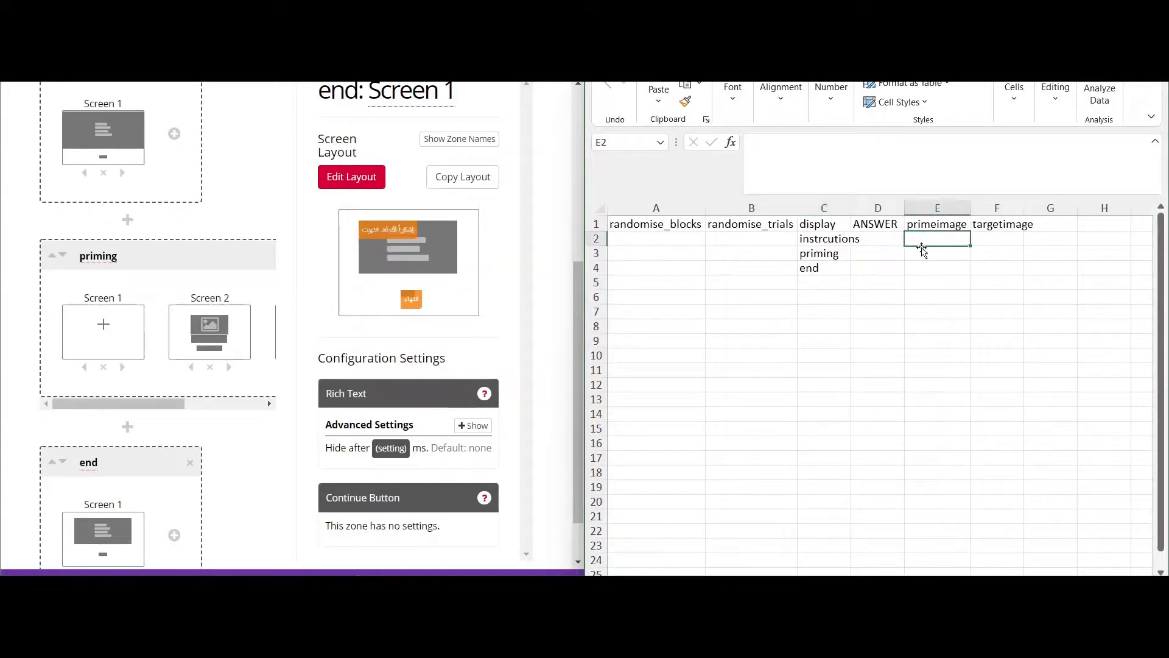
pyautogui.click(917, 252)
pyautogui.click(253, 177)
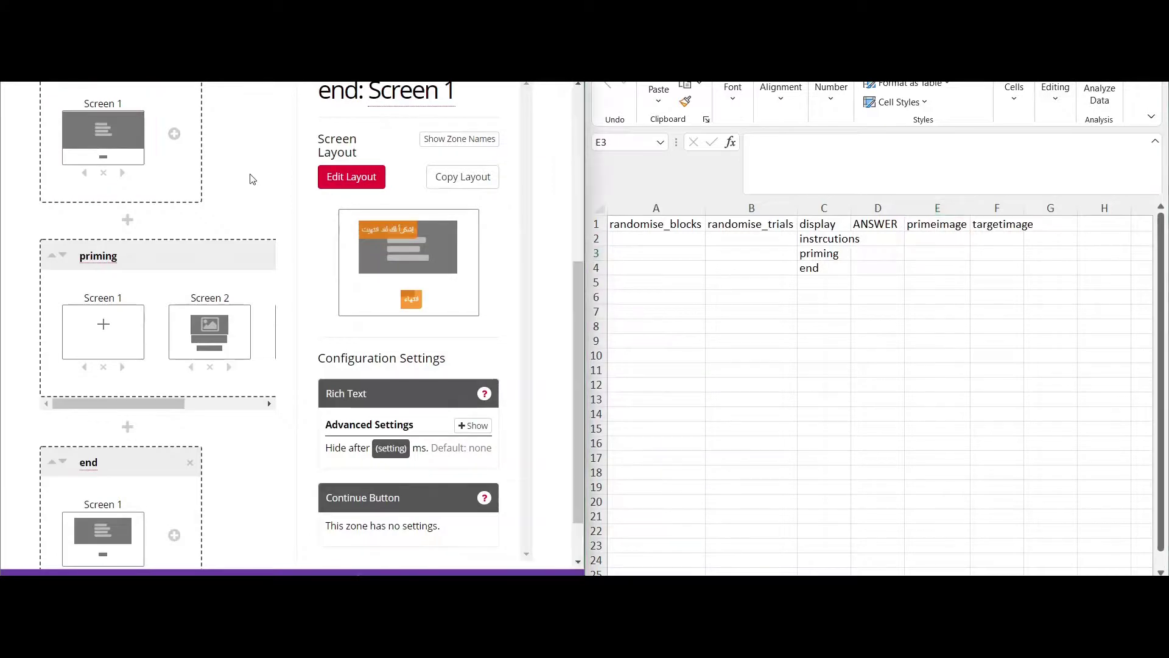
pyautogui.scroll(2, 250, 265)
pyautogui.click(281, 109)
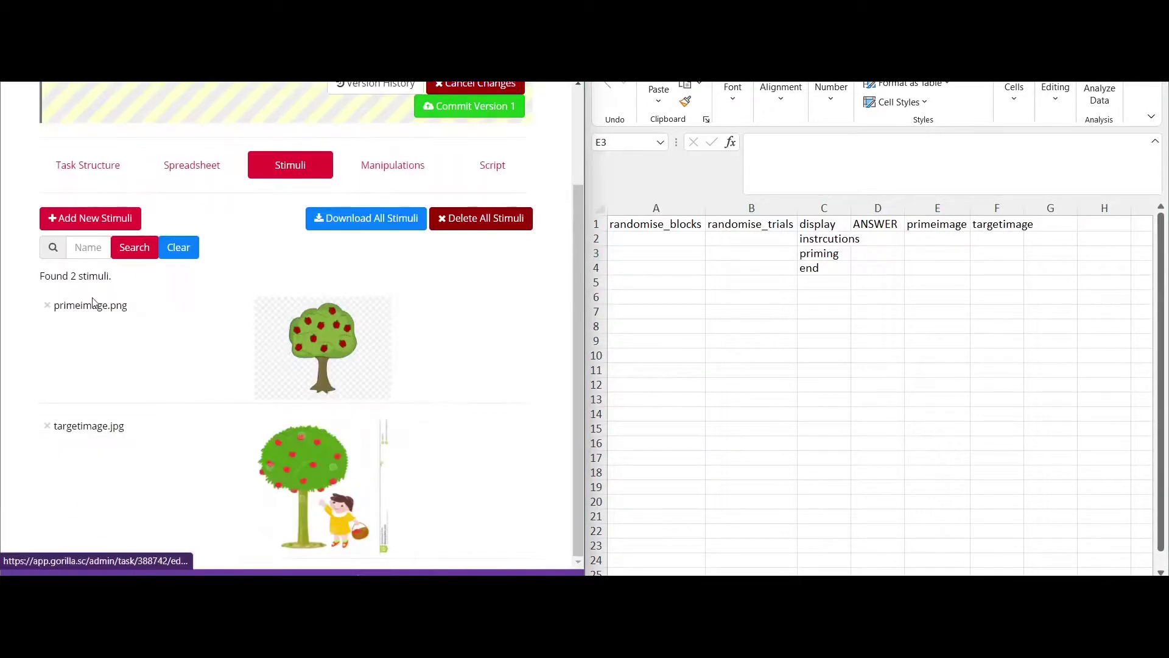
pyautogui.moveTo(134, 305); pyautogui.dragTo(66, 305)
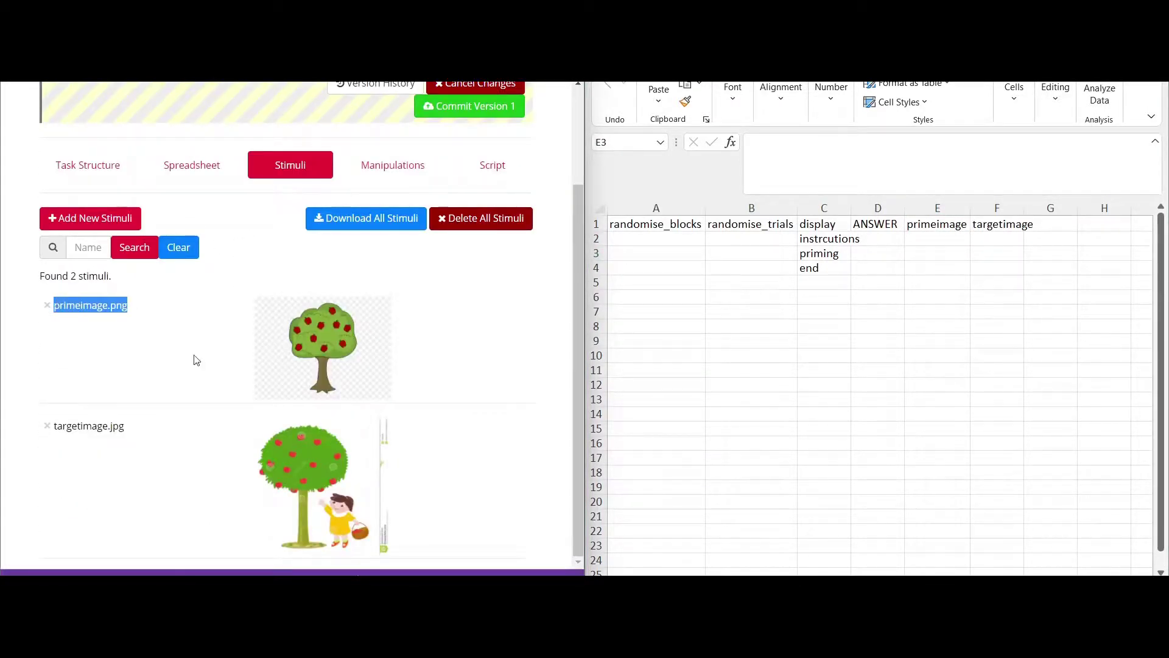
pyautogui.click(930, 251)
pyautogui.doubleClick(930, 251)
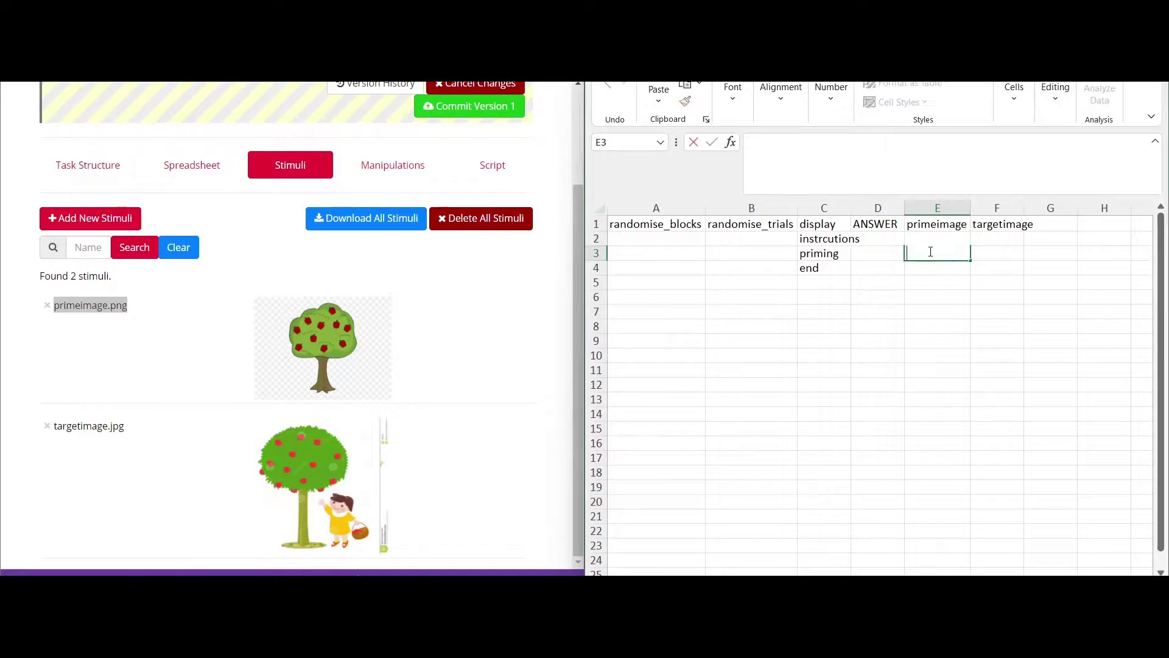
pyautogui.write('primeimage.png')
# Copy the stimulus file name "targetimage.jpg" from the stimuli list into cell F3 of the targetimage column
pyautogui.click(144, 365)
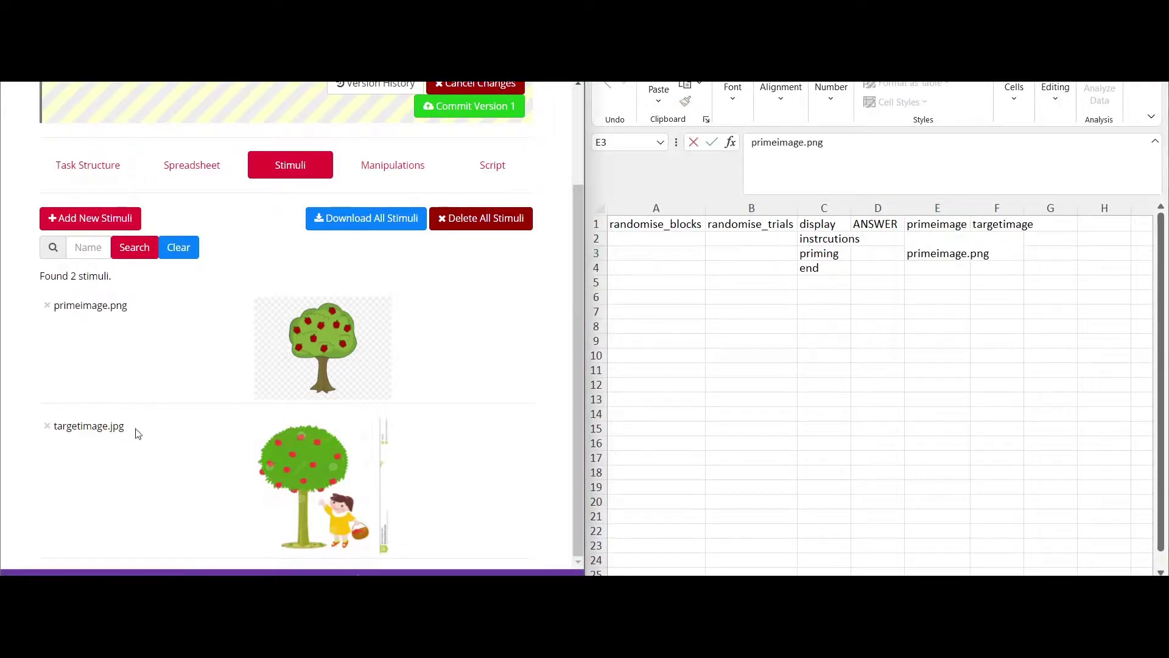
pyautogui.moveTo(129, 430); pyautogui.dragTo(53, 435)
pyautogui.hotkey('ctrl', 'c')
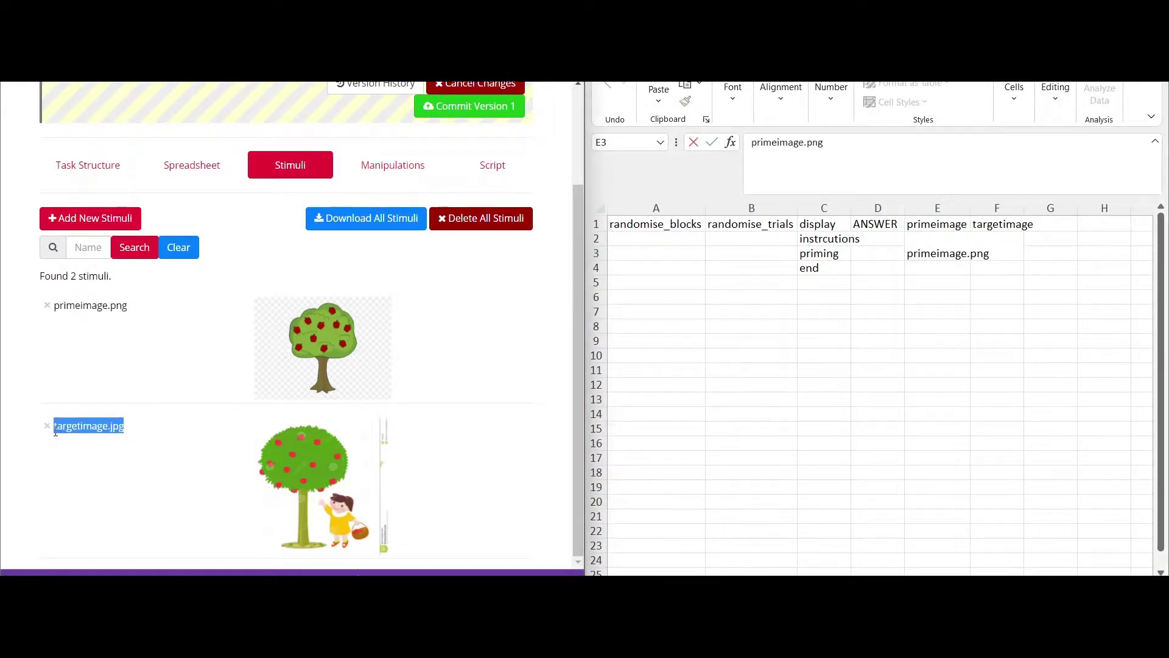
pyautogui.click(1043, 261)
pyautogui.doubleClick(1003, 253)
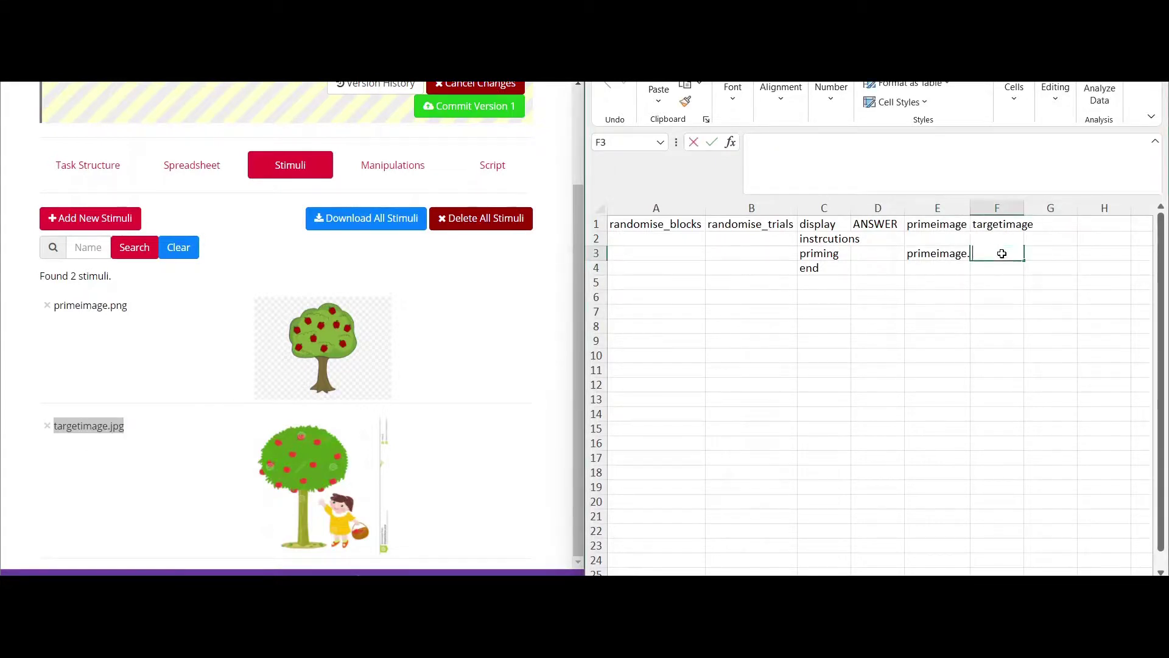
pyautogui.hotkey('ctrl', 'v')
pyautogui.click(998, 323)
# Fit the targetimage and primeimage columns to the width of their file names
pyautogui.doubleClick(1025, 206)
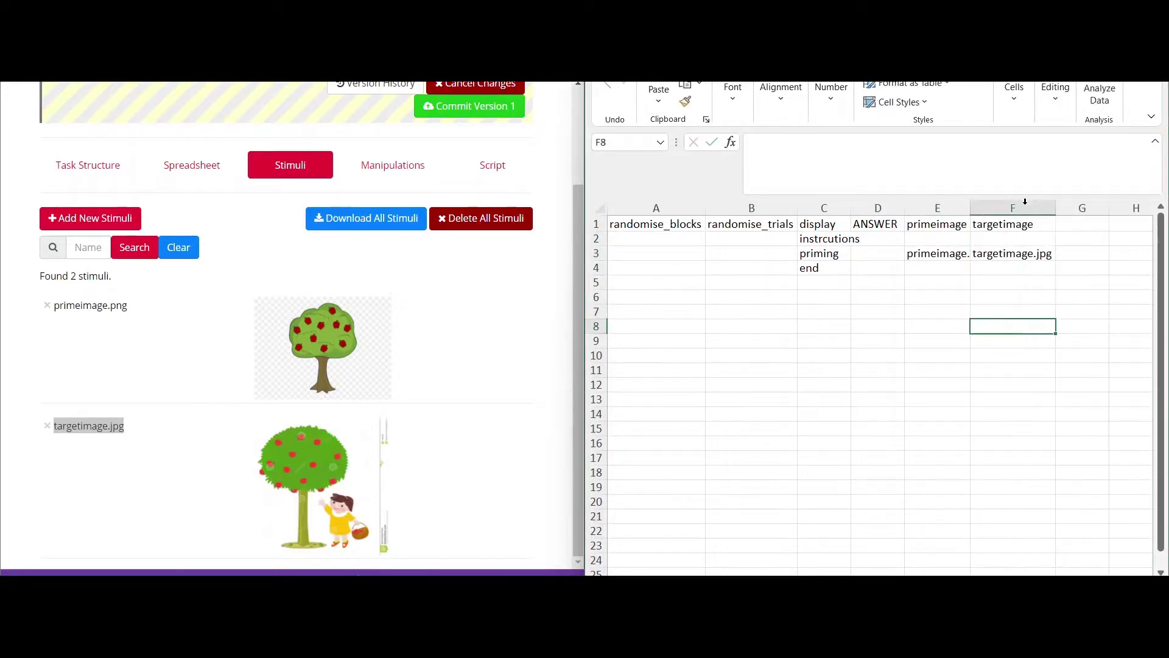
pyautogui.doubleClick(964, 202)
pyautogui.click(871, 311)
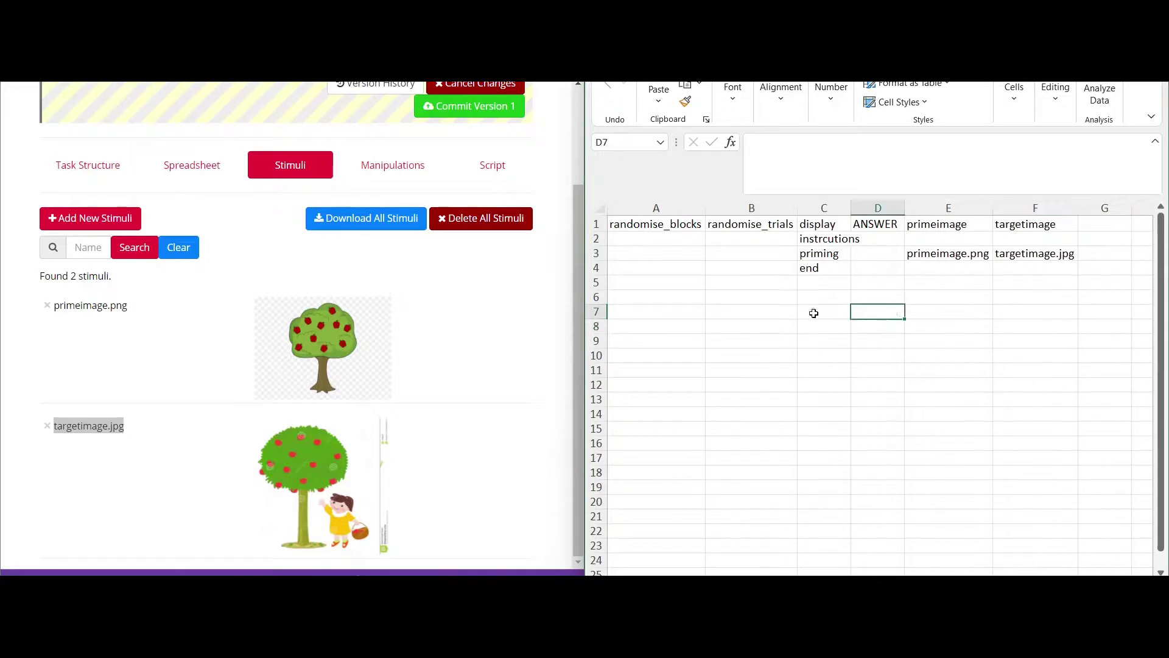
pyautogui.click(774, 310)
pyautogui.click(762, 254)
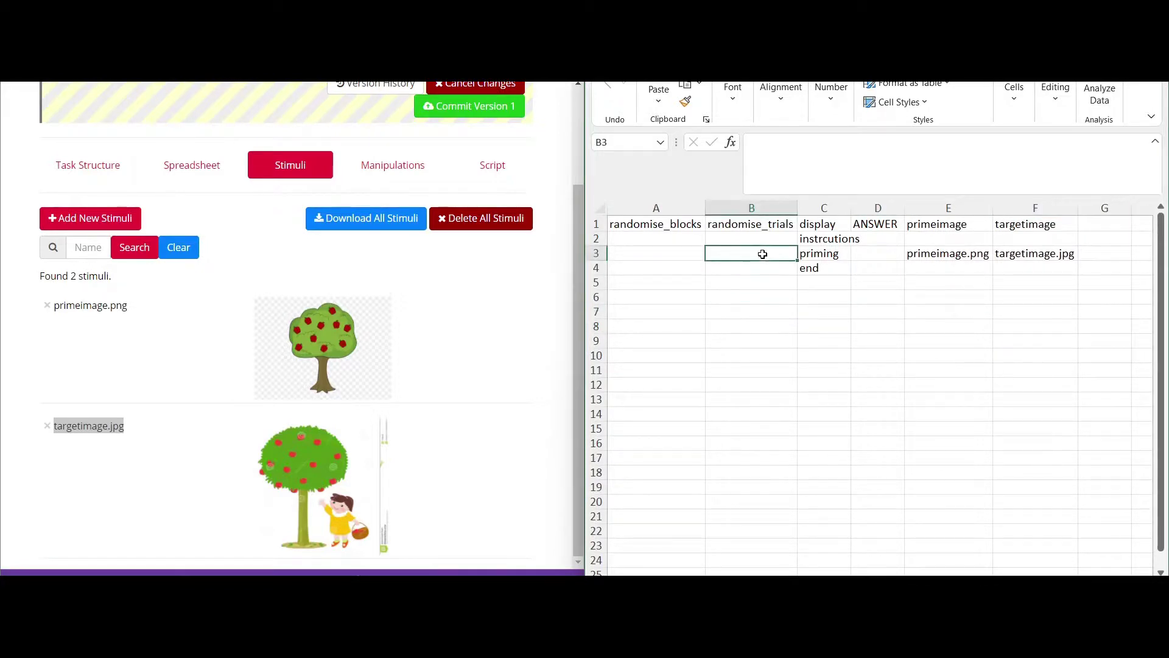
pyautogui.click(652, 283)
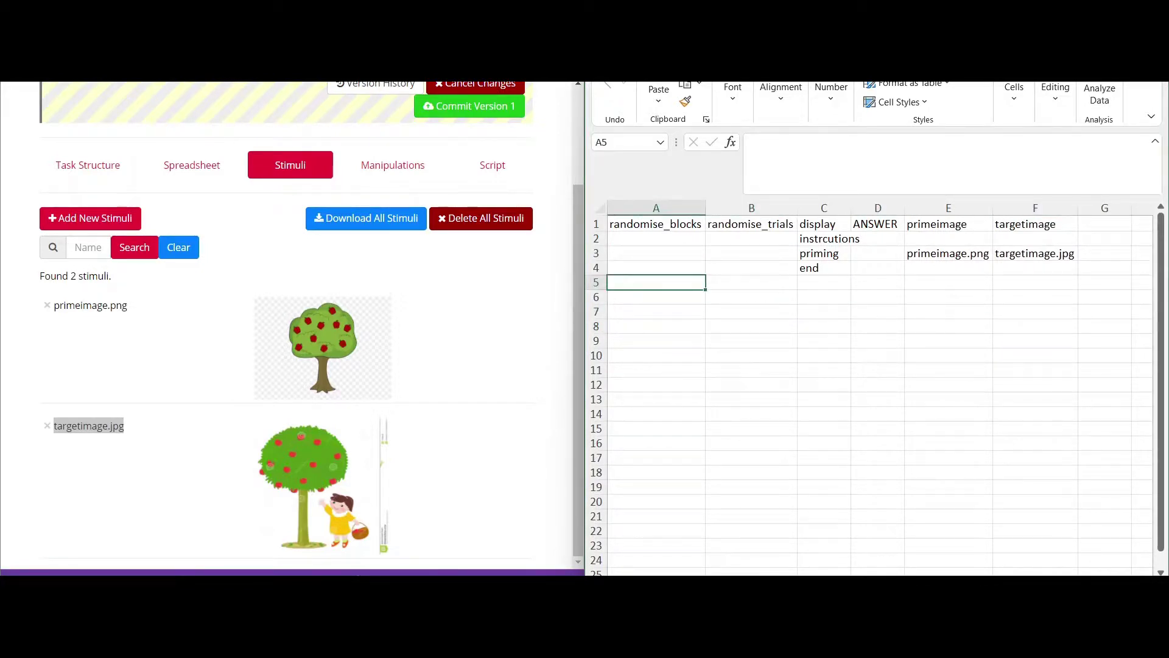
# Upload the file "spreadsheet (3)" from the Downloads folder as the Gorilla priming task's spreadsheet
pyautogui.click(421, 166)
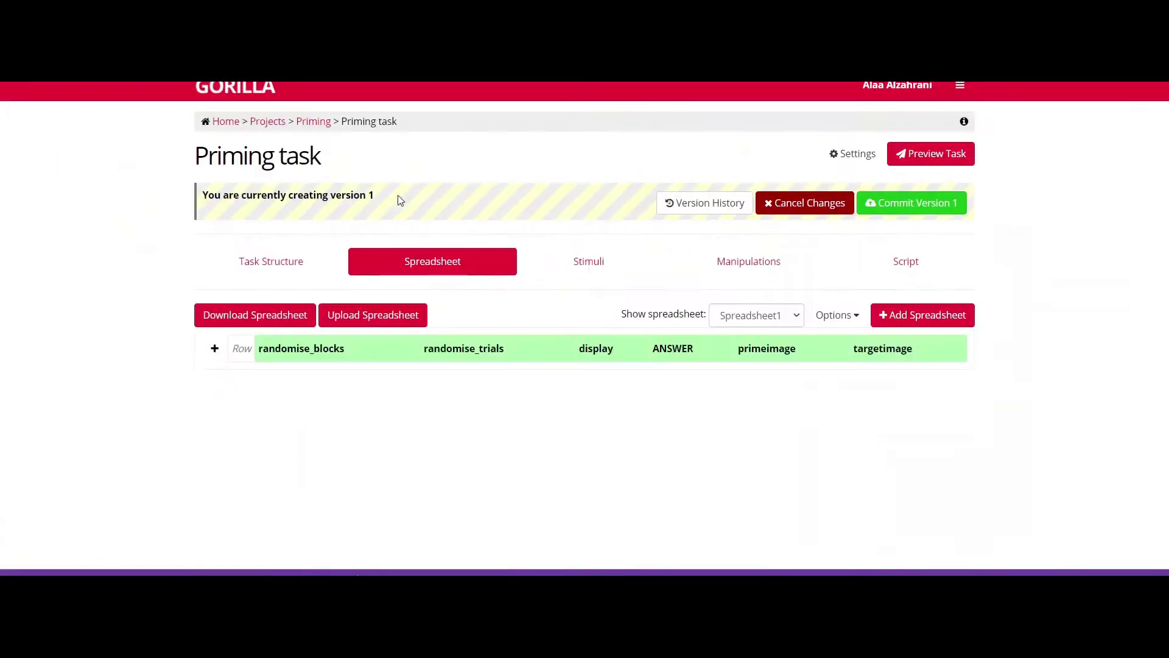
pyautogui.click(341, 315)
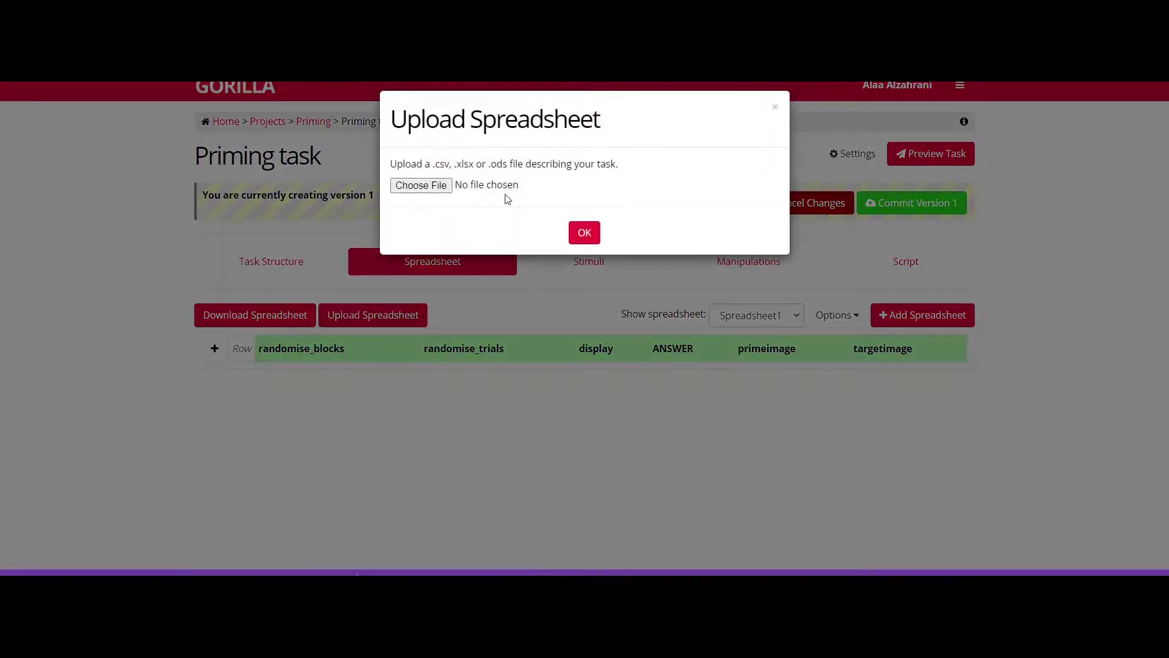
pyautogui.click(416, 192)
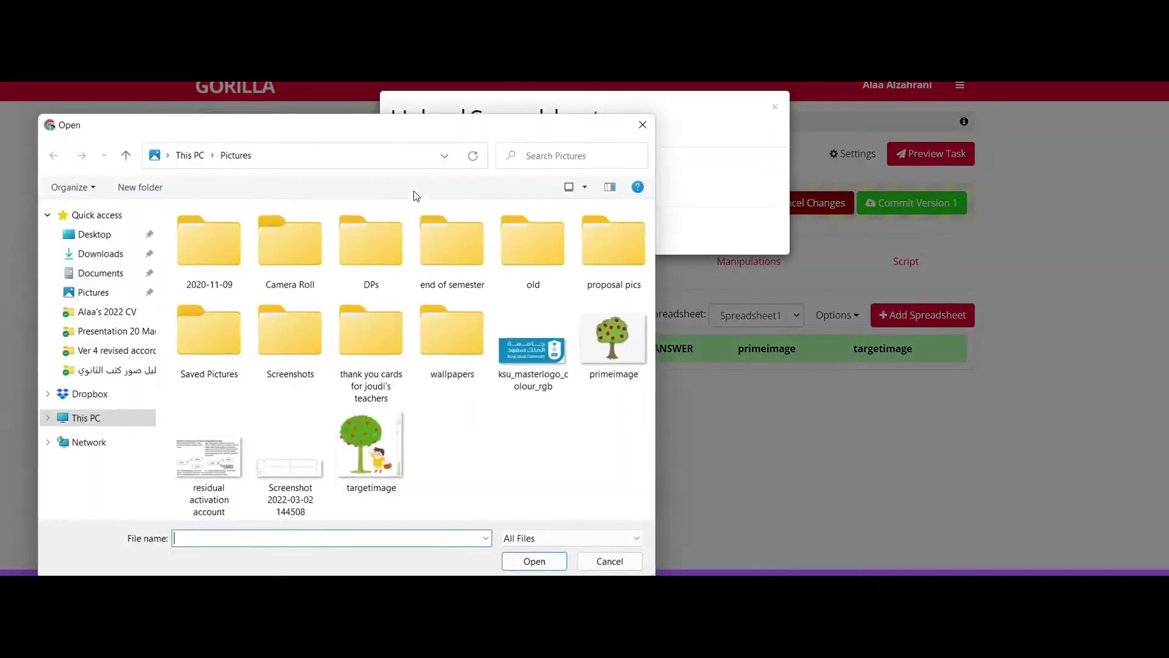
pyautogui.click(96, 256)
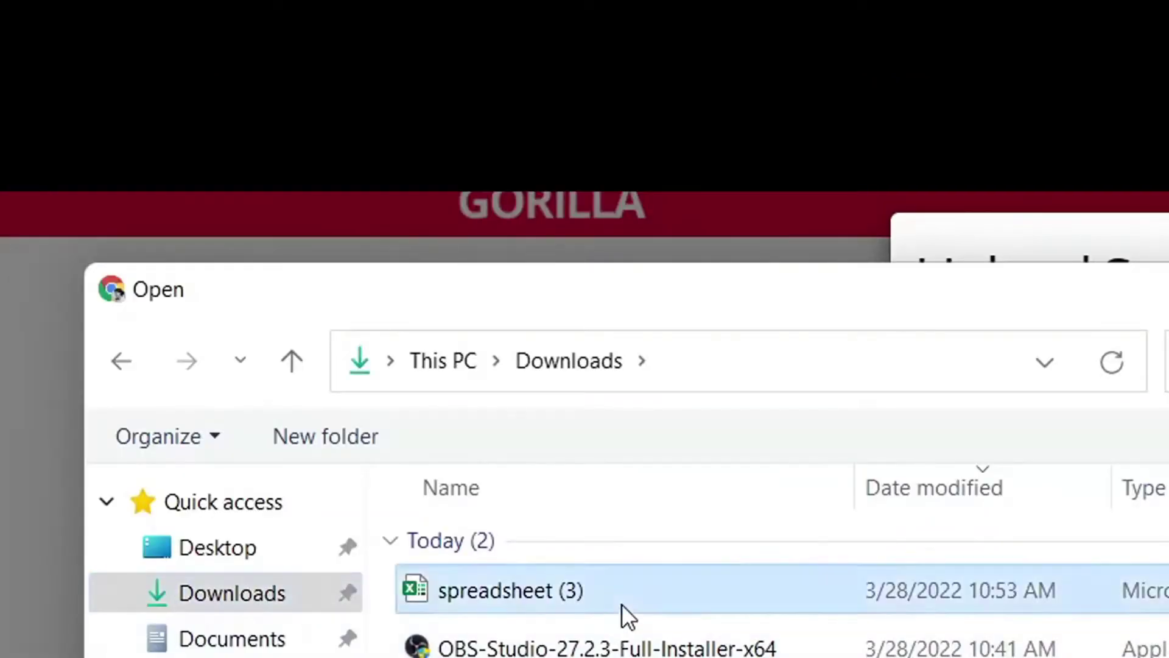
pyautogui.doubleClick(261, 254)
pyautogui.click(598, 243)
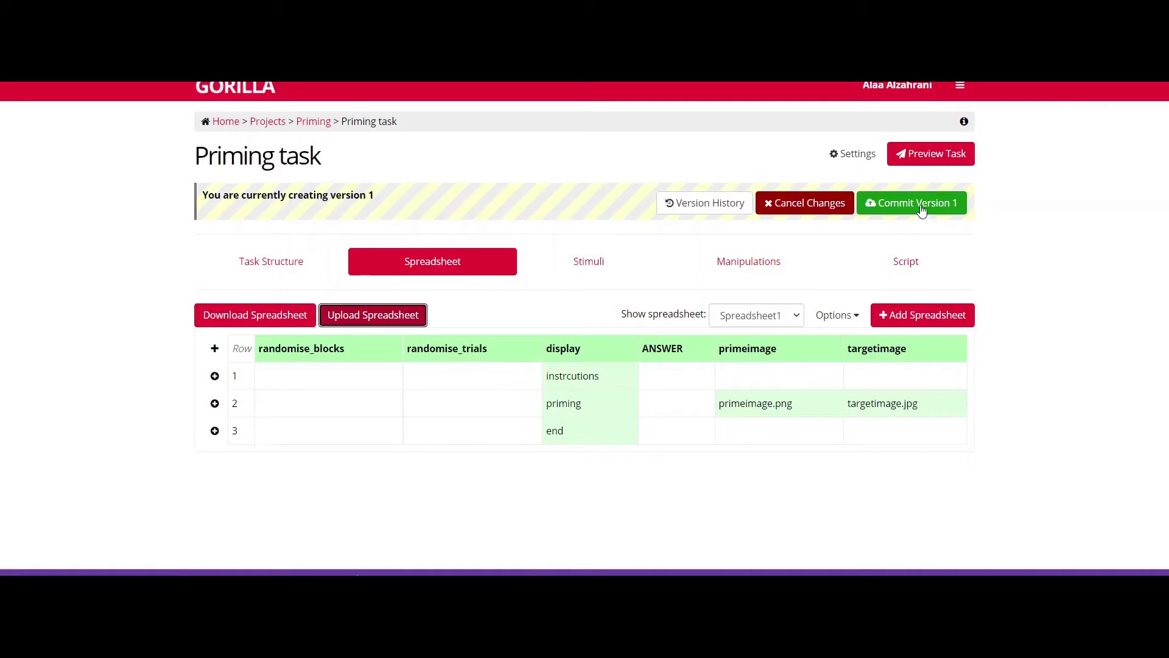
# Preview the priming task using Spreadsheet1 and continue past the instructions screen
pyautogui.click(920, 157)
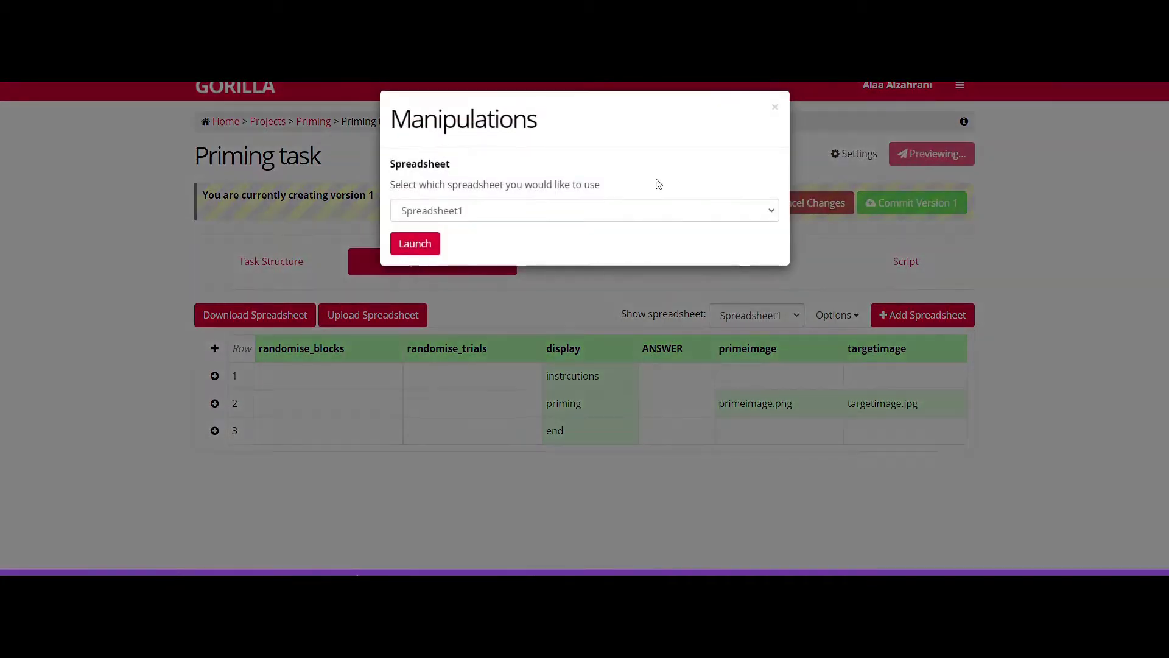
pyautogui.click(411, 242)
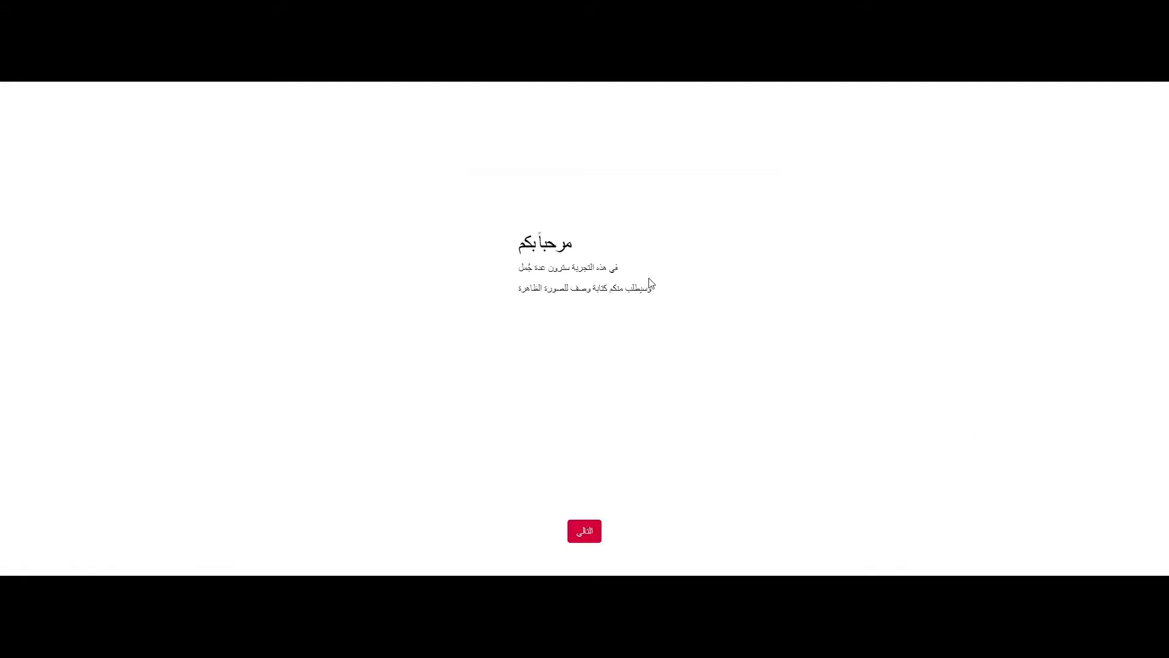
pyautogui.click(585, 532)
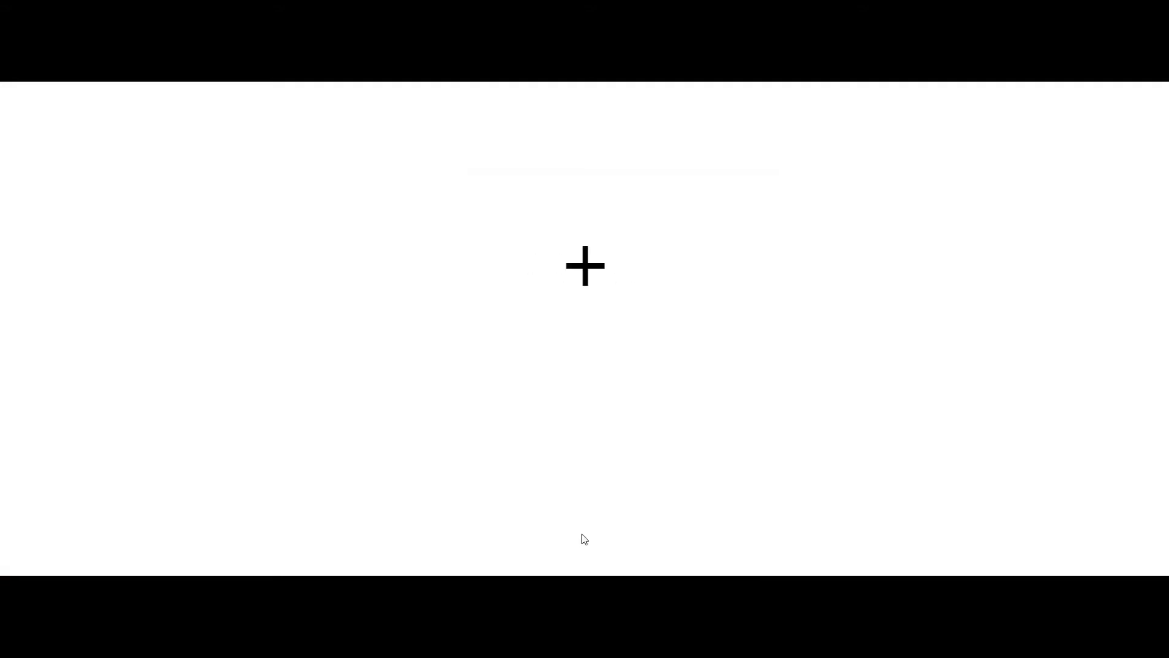